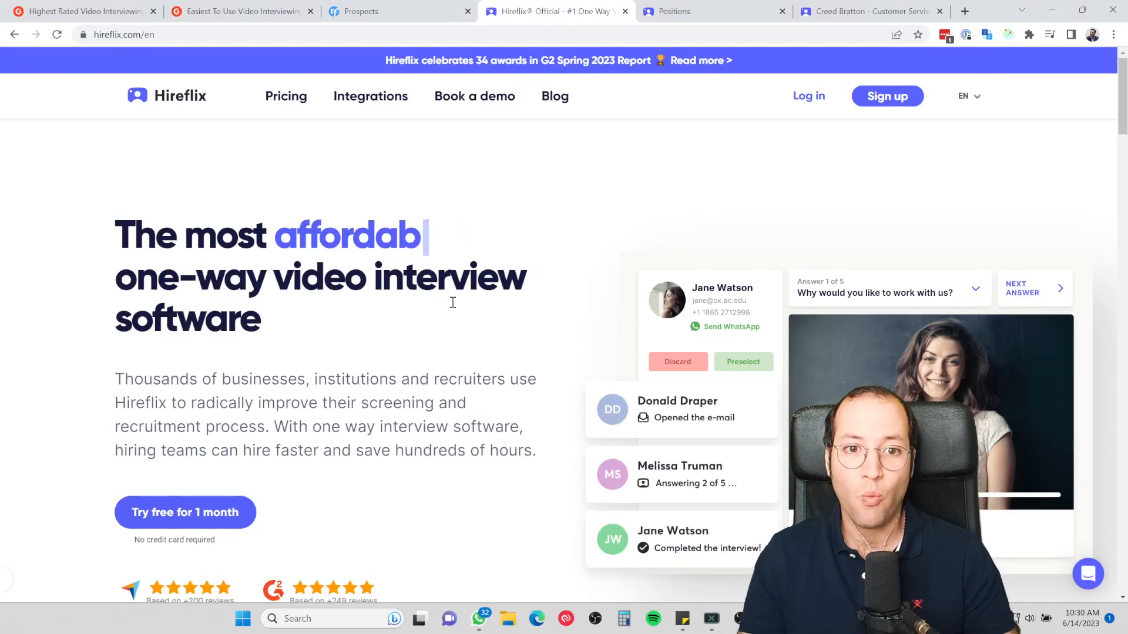
Step: Review Hireflix's award badges on its website and its rankings in G2's Highest Rated and Easiest To Use video interviewing software lists
scroll(452, 245, down, 12)
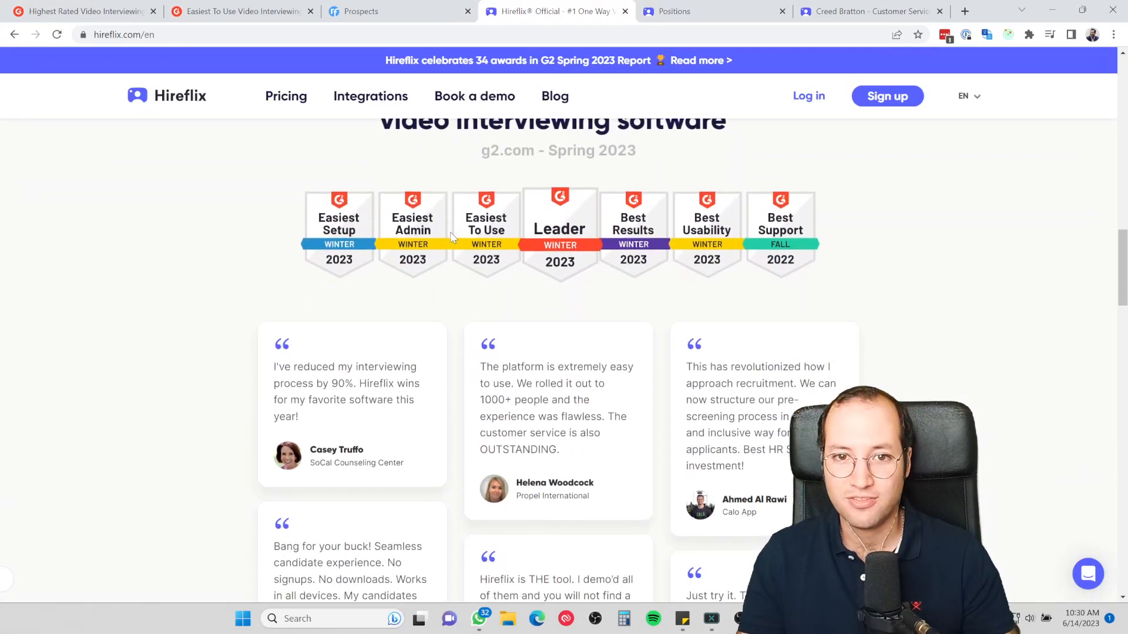
scroll(452, 237, up, 1)
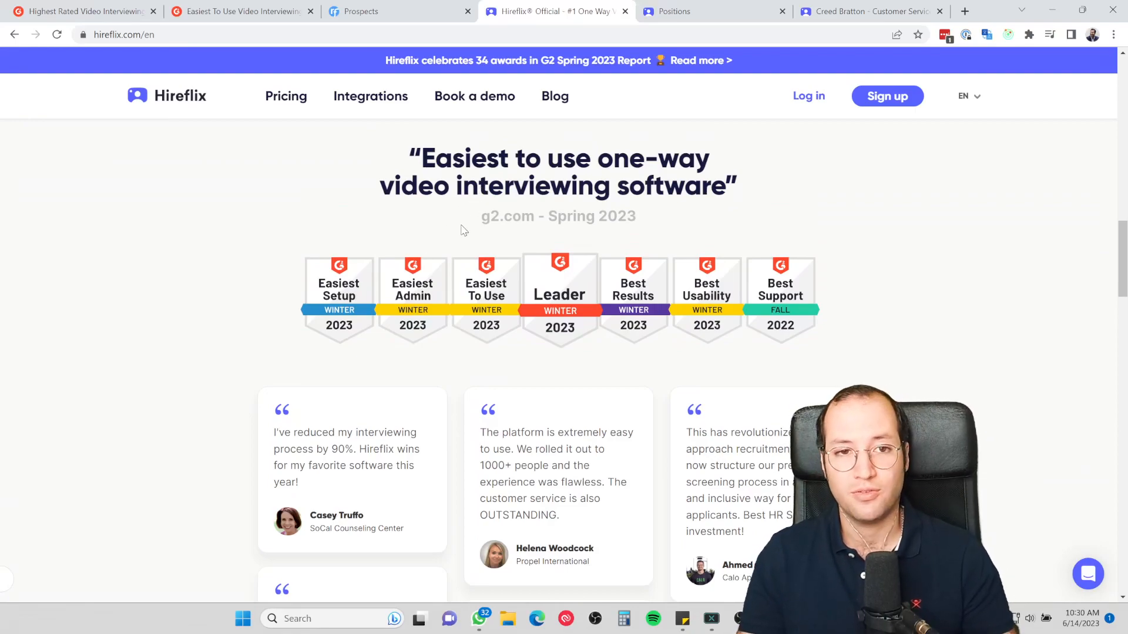
click(93, 7)
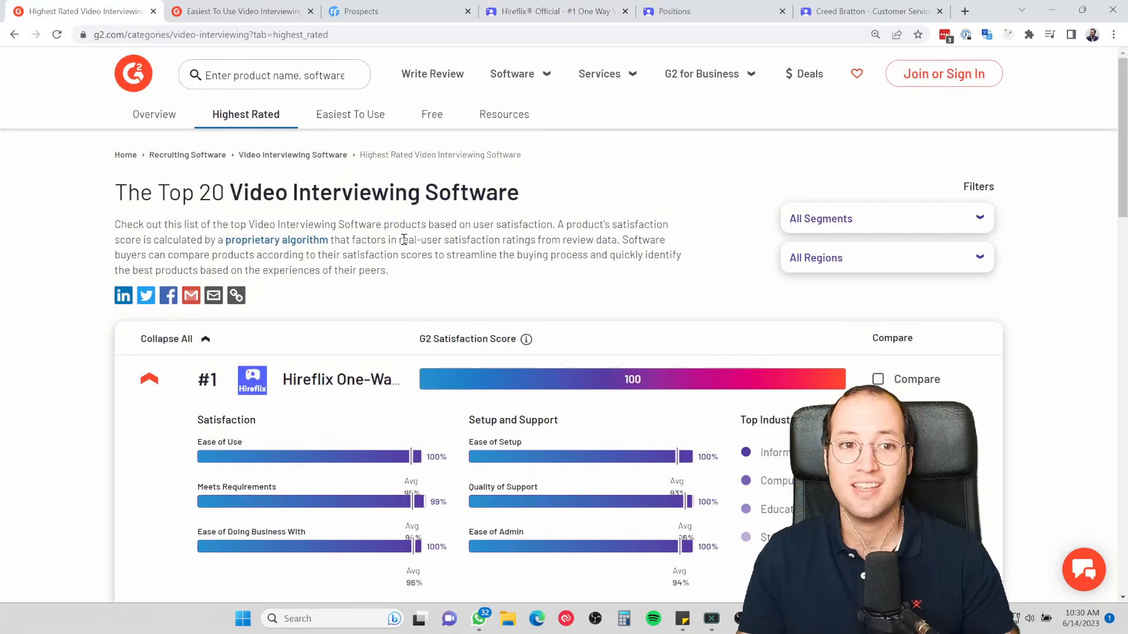
scroll(481, 254, down, 4)
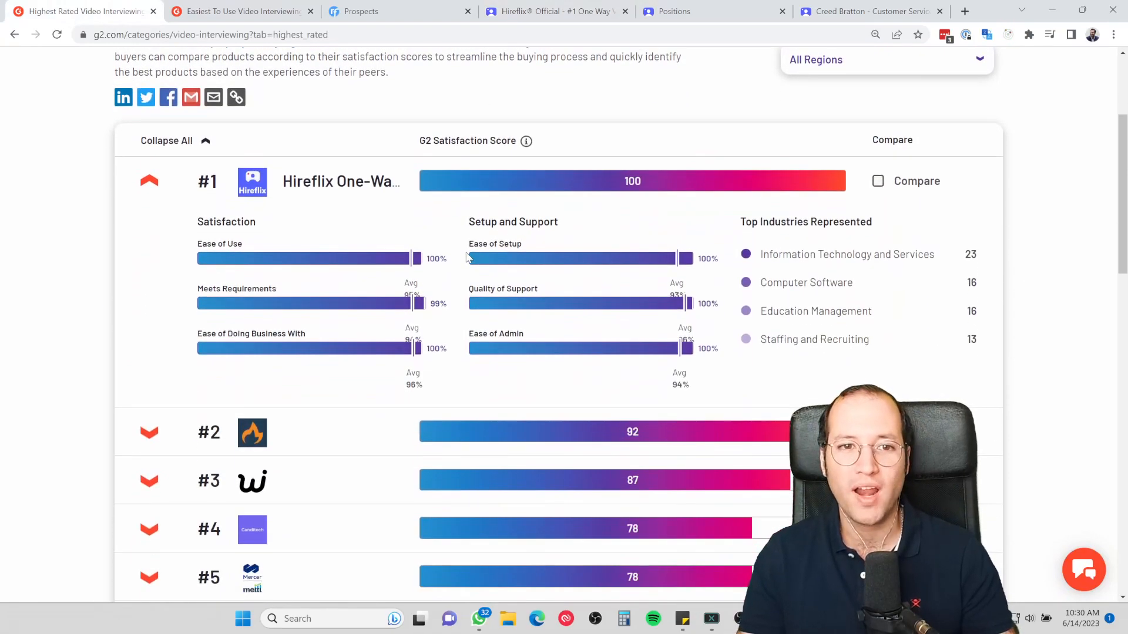
click(238, 11)
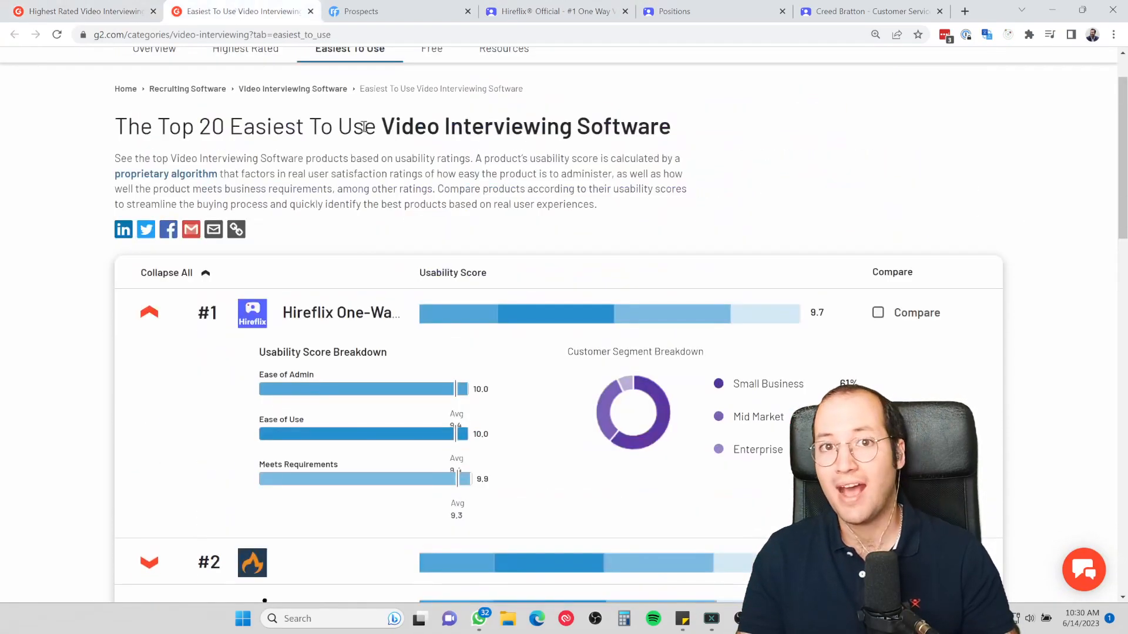
scroll(457, 290, up, 1)
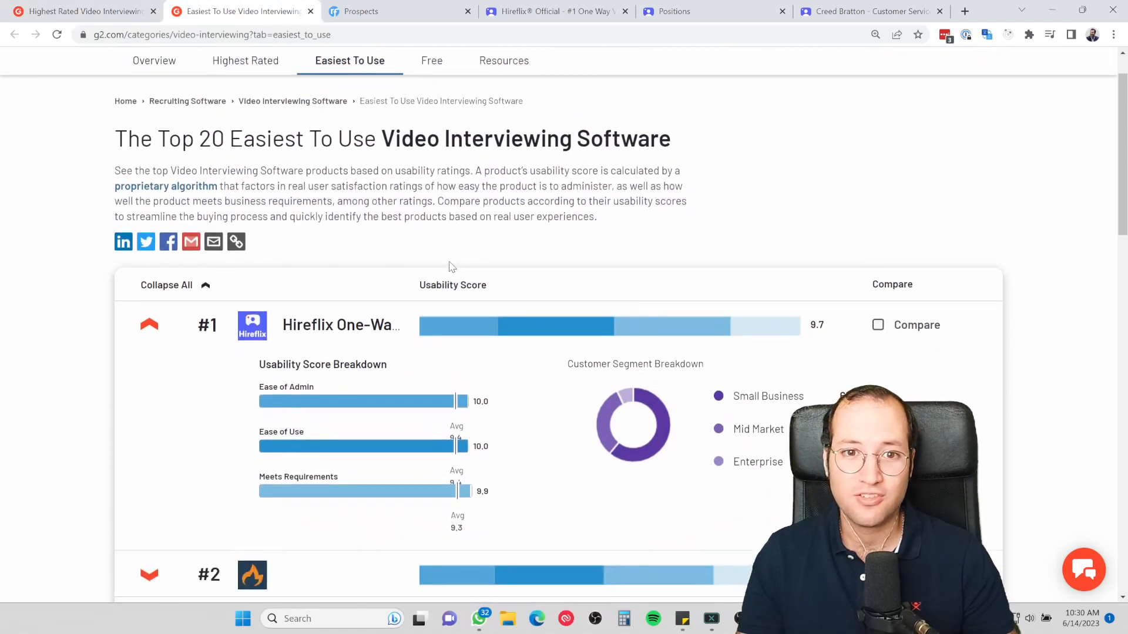
scroll(451, 268, down, 4)
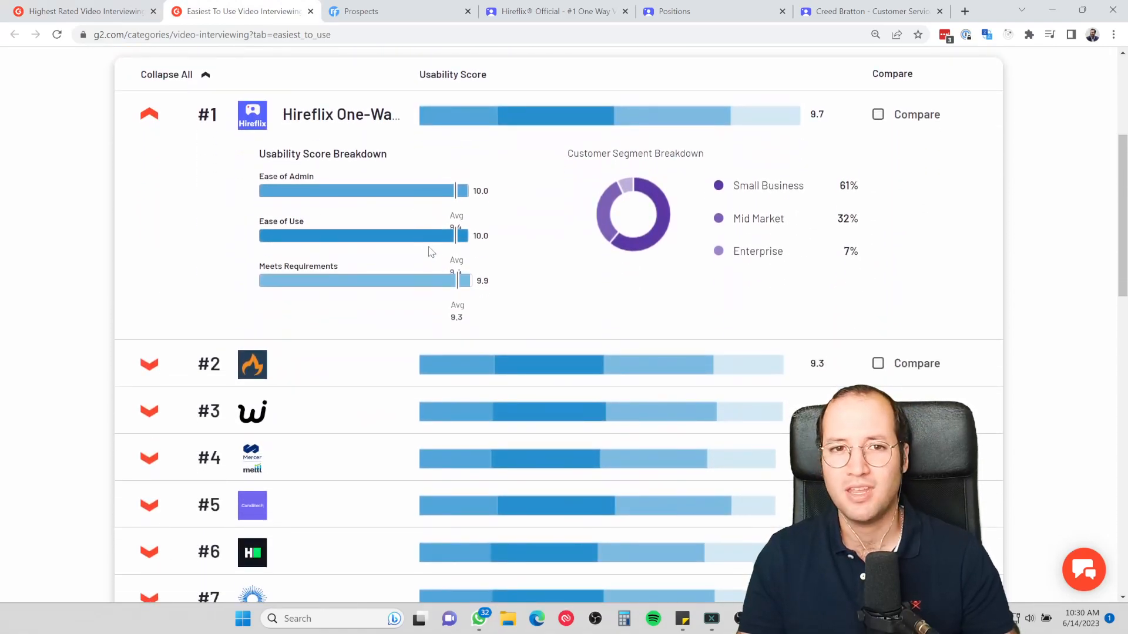
scroll(435, 253, up, 5)
Step: Switch to Recruiterflow and copy the Recruiterflow API key from the sticky note in front of the candidates list
click(382, 11)
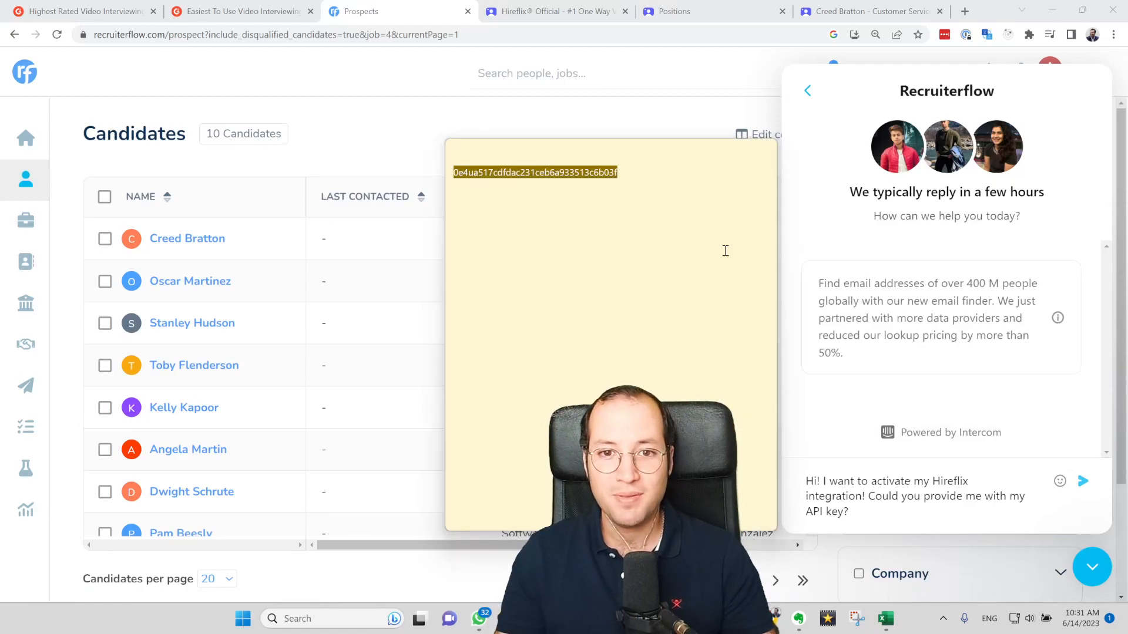
click(725, 251)
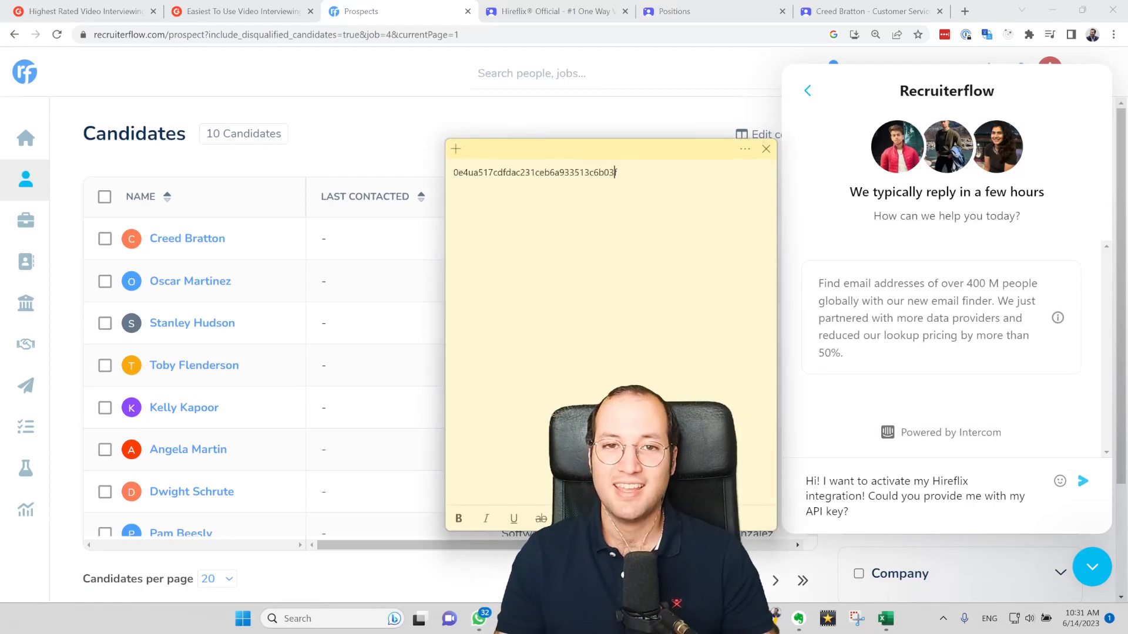
key(alt+Tab)
click(652, 252)
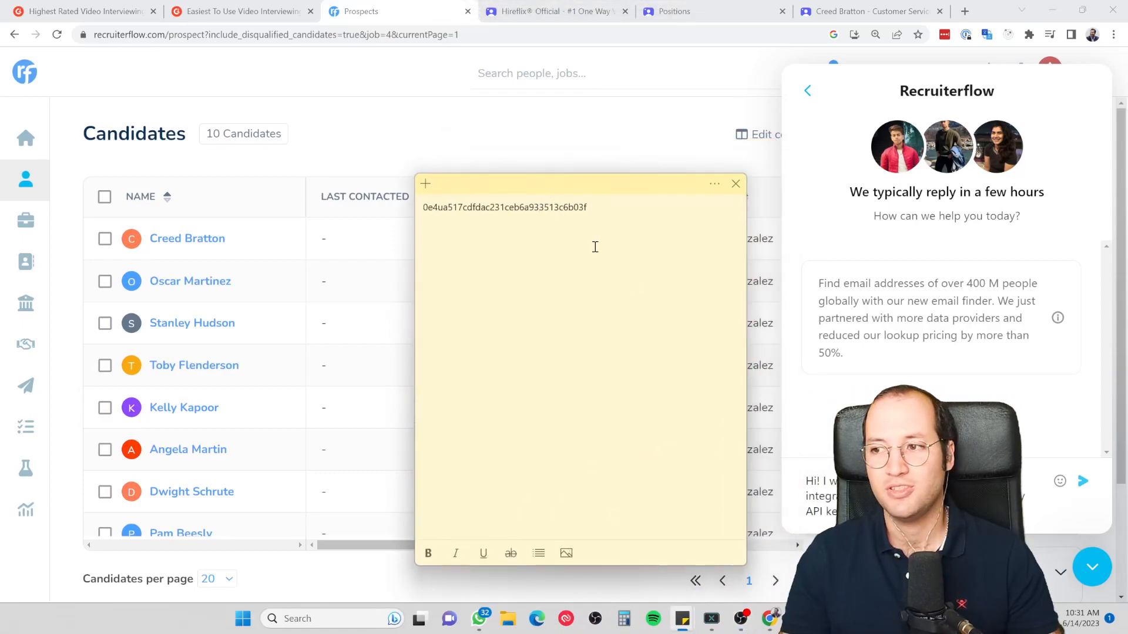
double_click(538, 207)
key(ctrl+c)
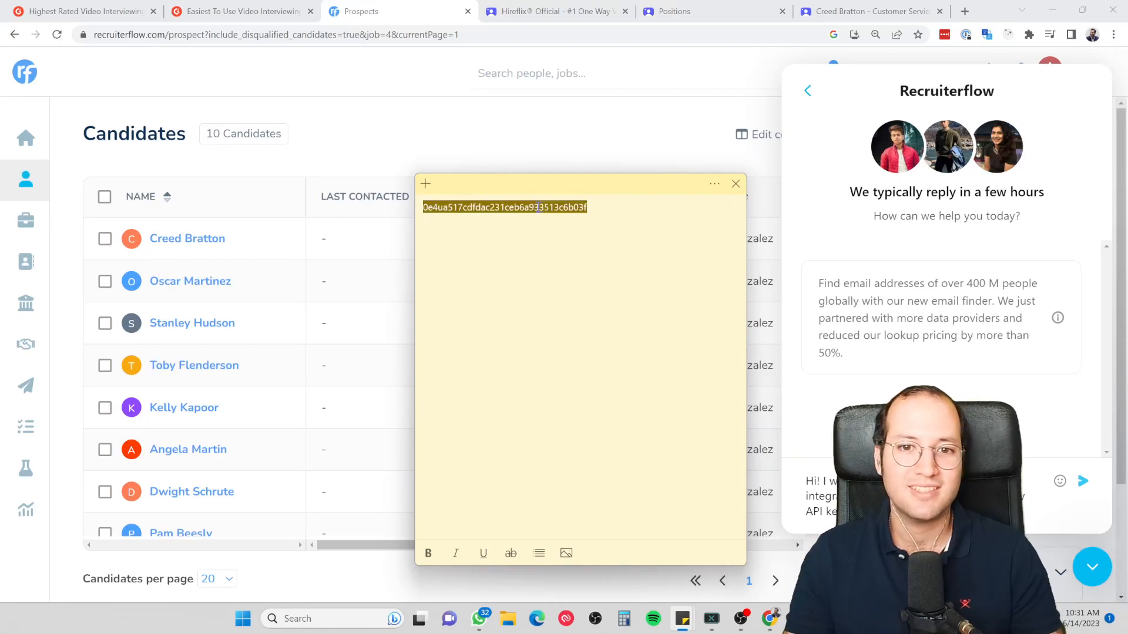
Step: Switch to the Hireflix admin and turn on the RecruiterFlow integration in the account settings to start its setup
click(689, 6)
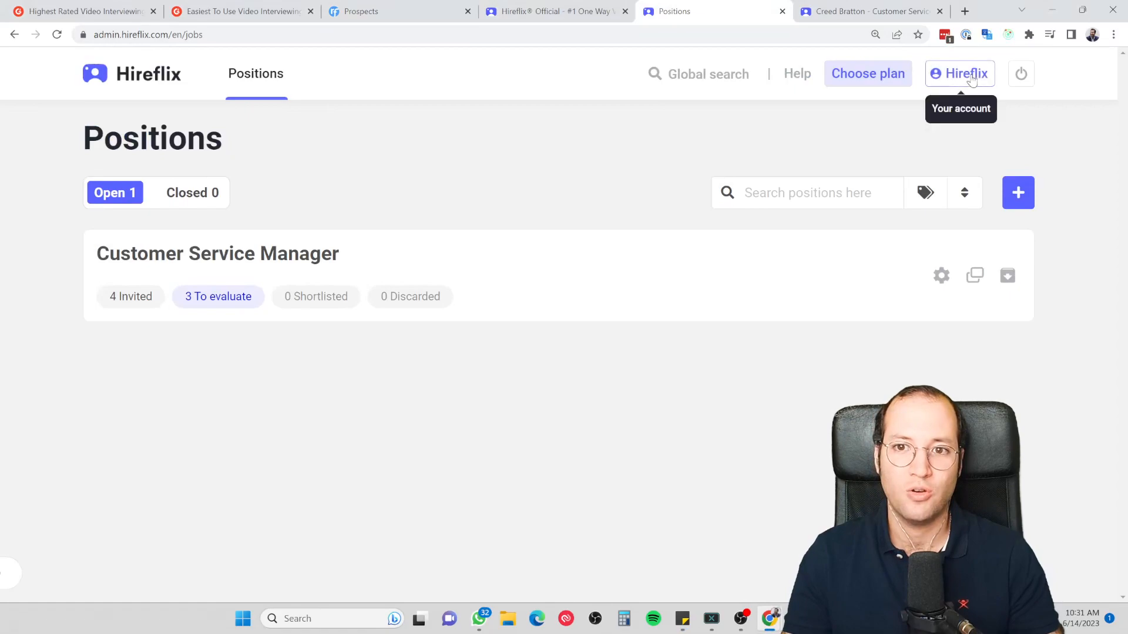
click(971, 79)
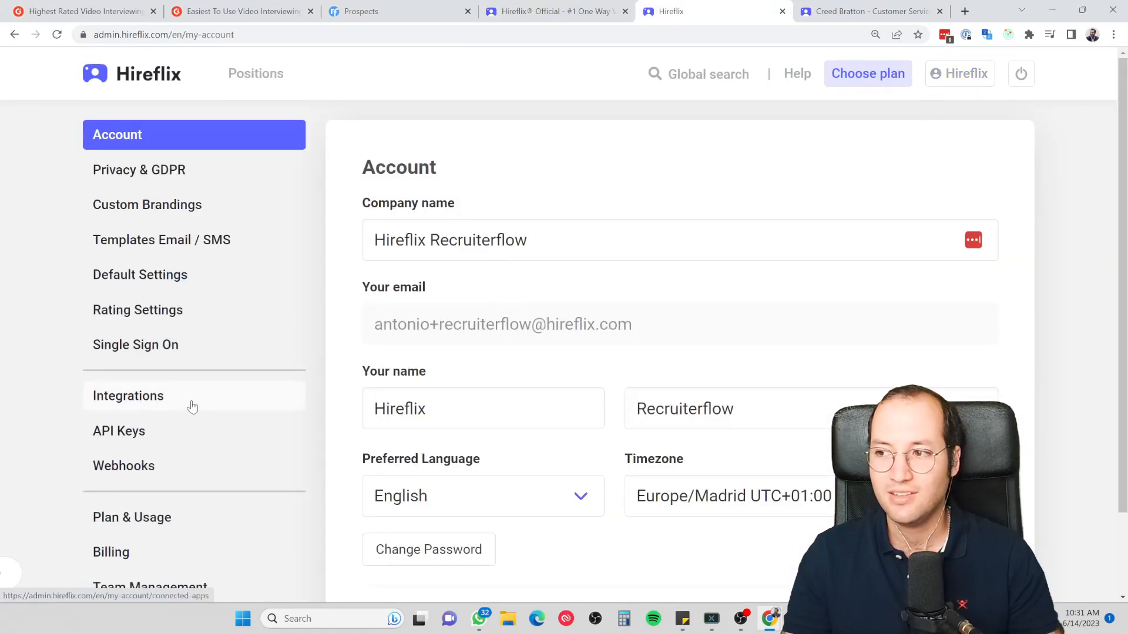
click(192, 405)
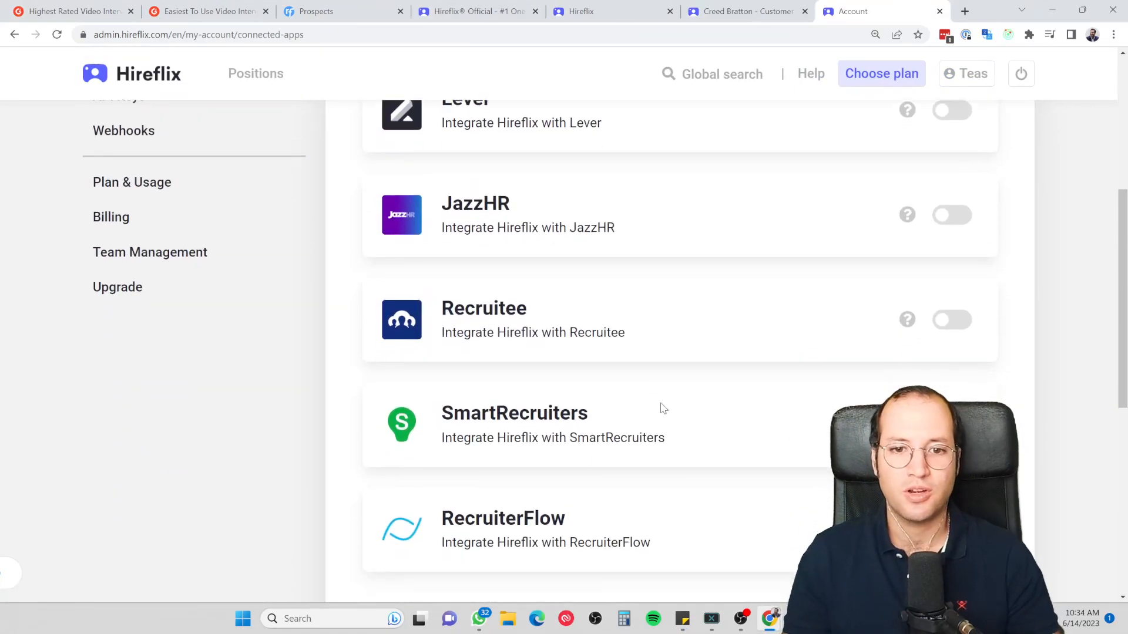
scroll(663, 409, down, 3)
click(960, 341)
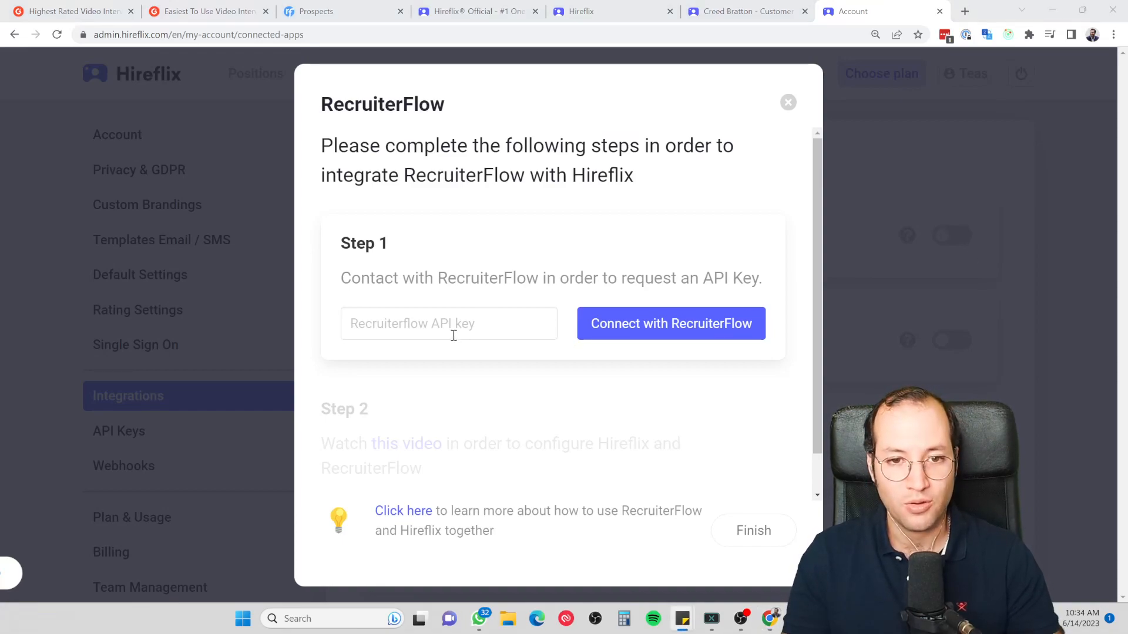
Step: Paste the Recruiterflow API key into Step 1 of the integration setup and connect with RecruiterFlow
click(439, 323)
key(ctrl+v)
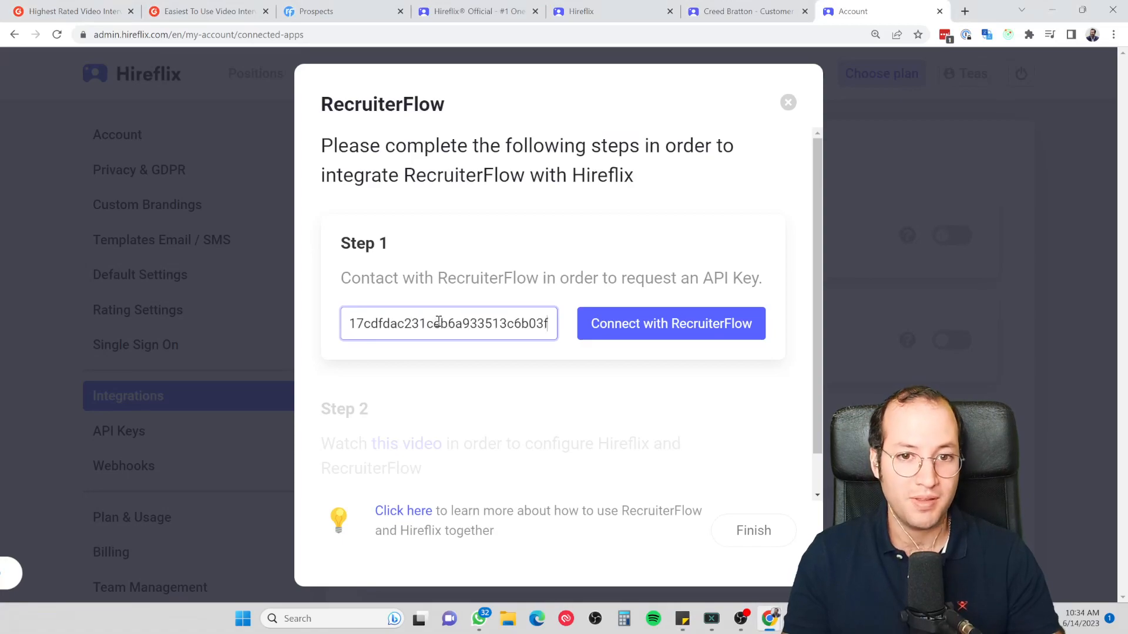
click(668, 322)
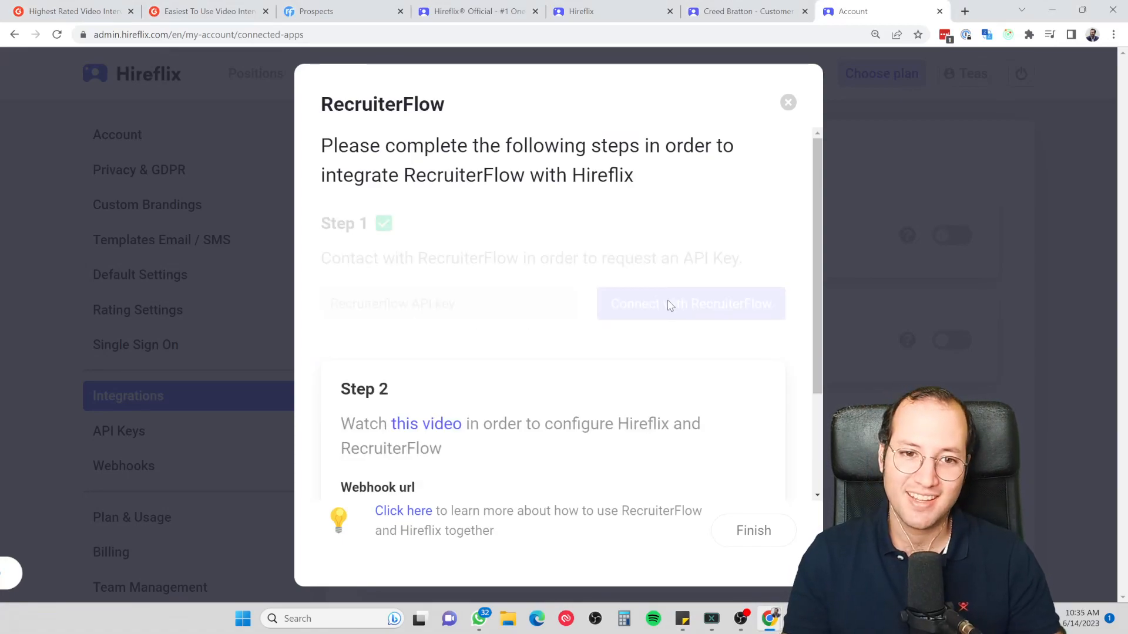
Step: Copy the webhook URL given in Step 2 of the RecruiterFlow integration setup
scroll(589, 282, down, 3)
key(ctrl+plus)
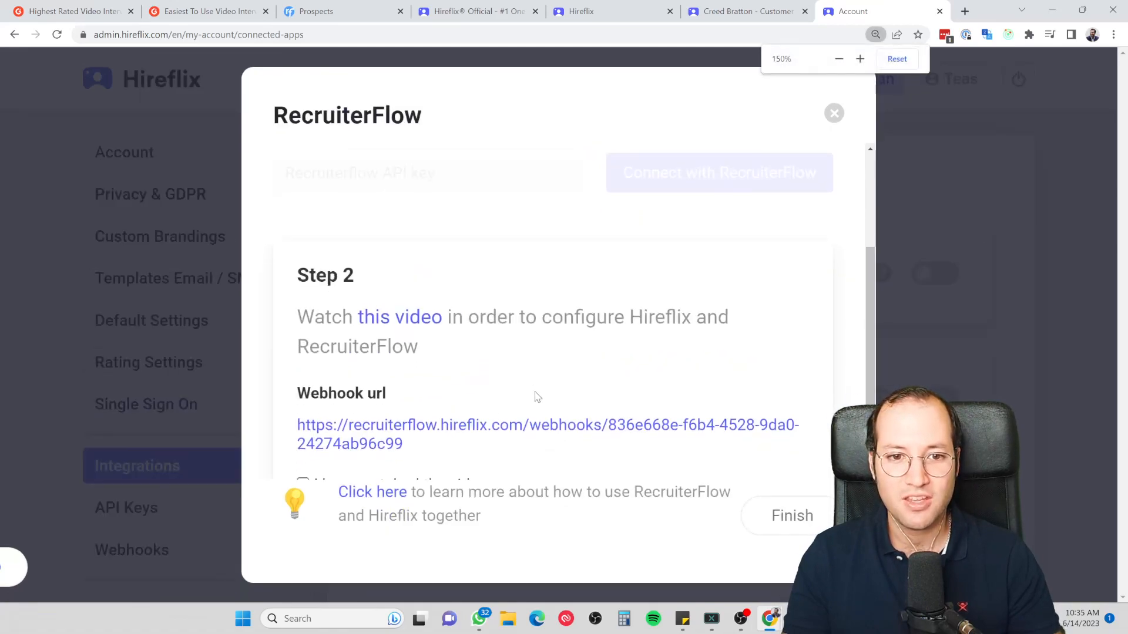
scroll(534, 397, down, 2)
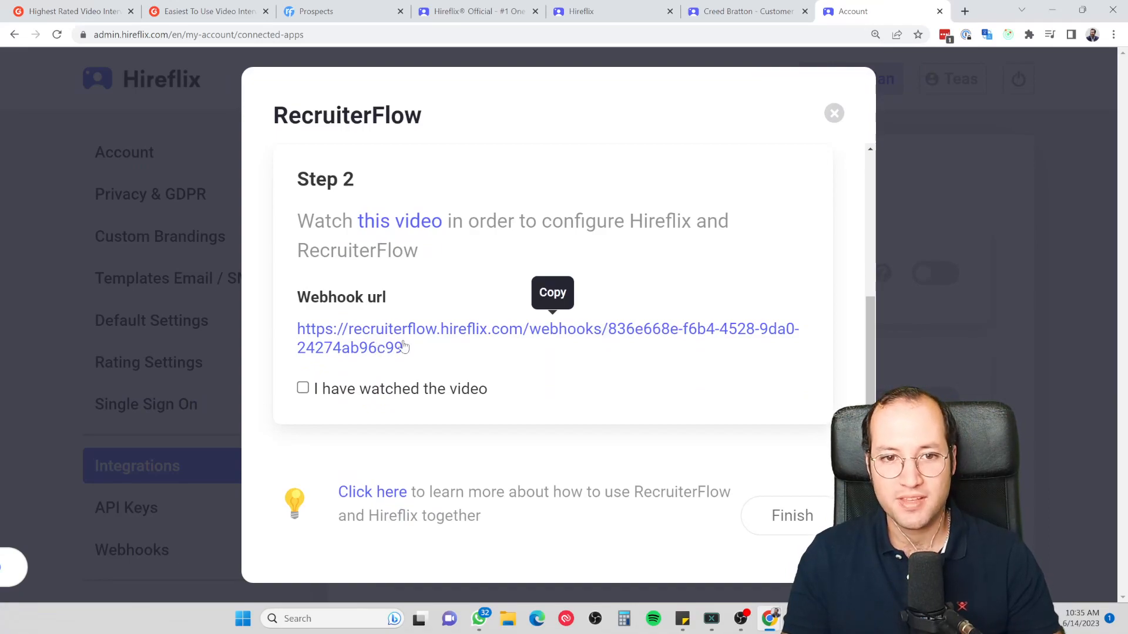
click(360, 342)
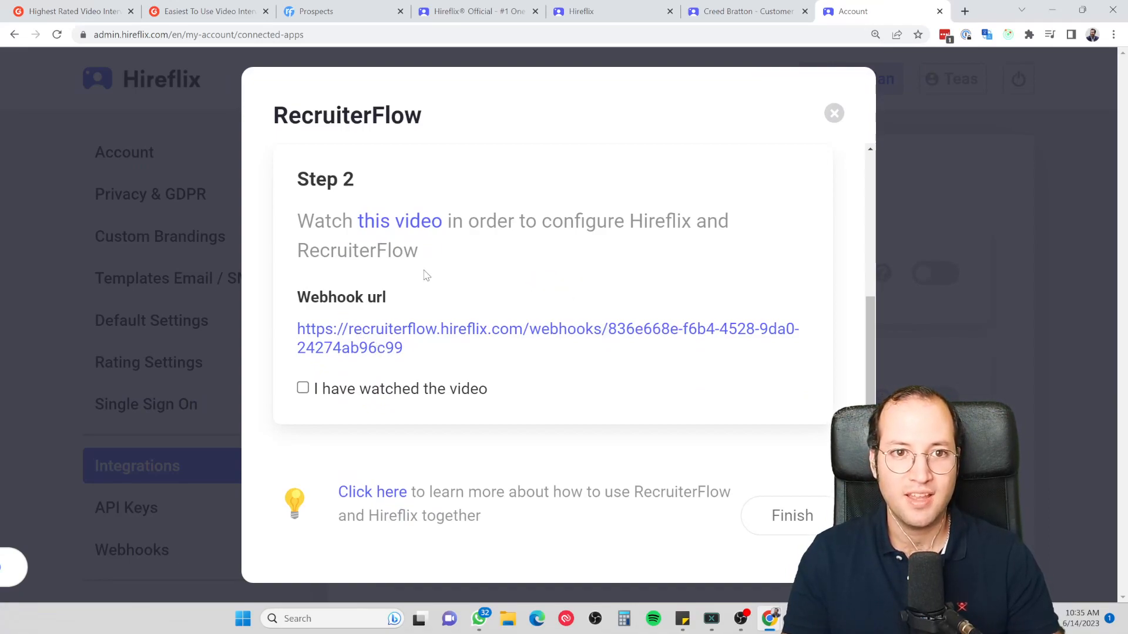
Step: Switch to Recruiterflow, close the support chat and create a new recipe named "Trigger One Way Video Interviews"
click(358, 11)
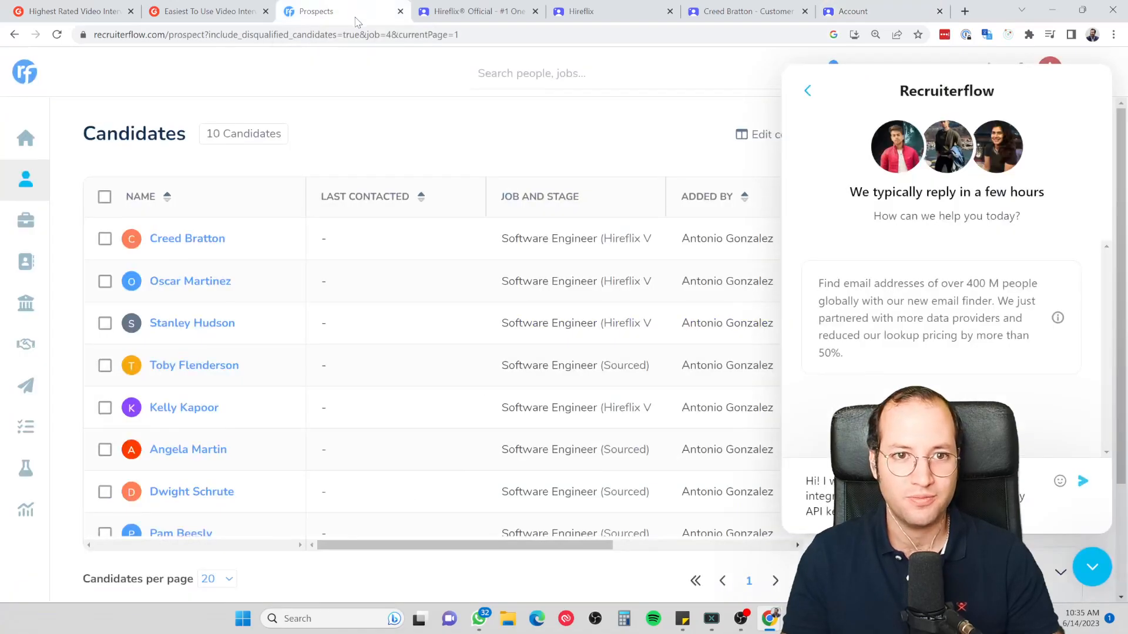
click(1092, 567)
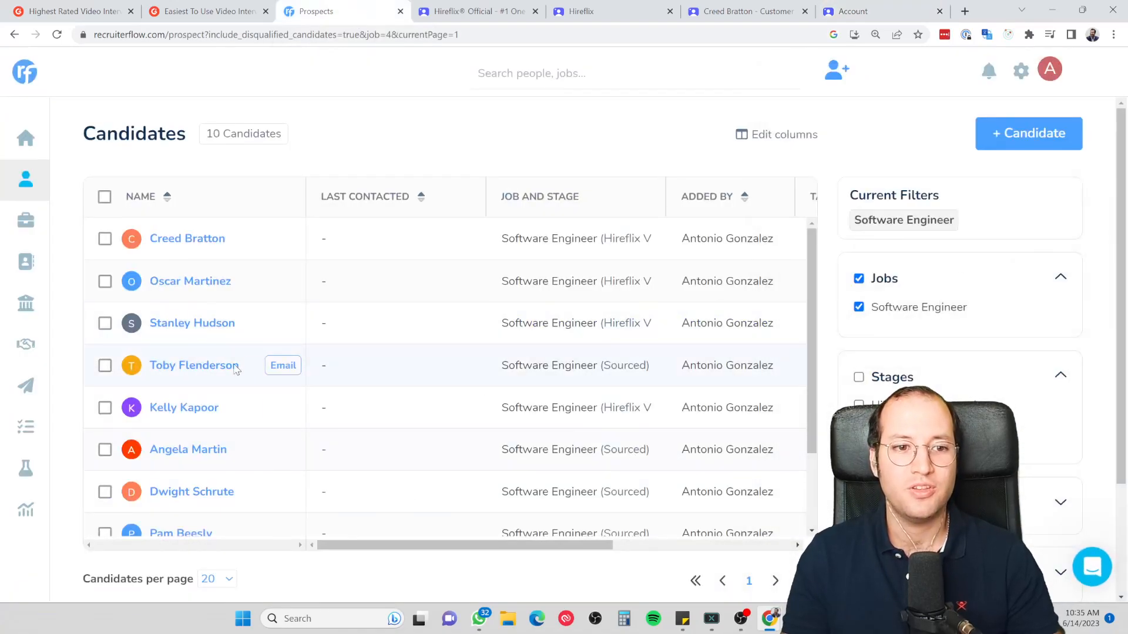
click(24, 473)
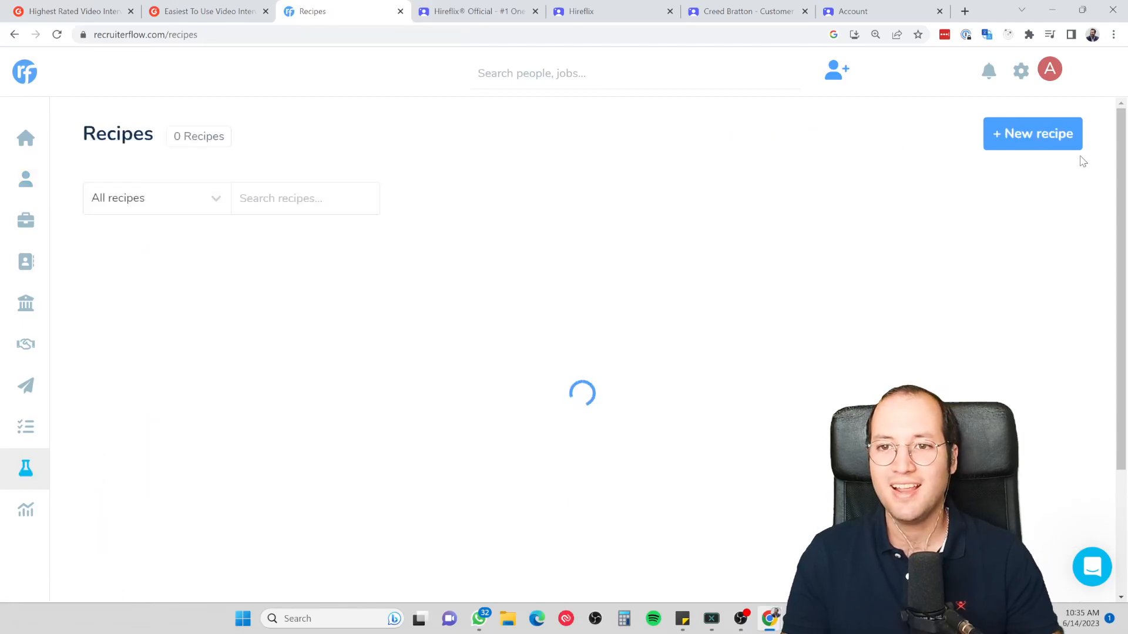
click(1045, 142)
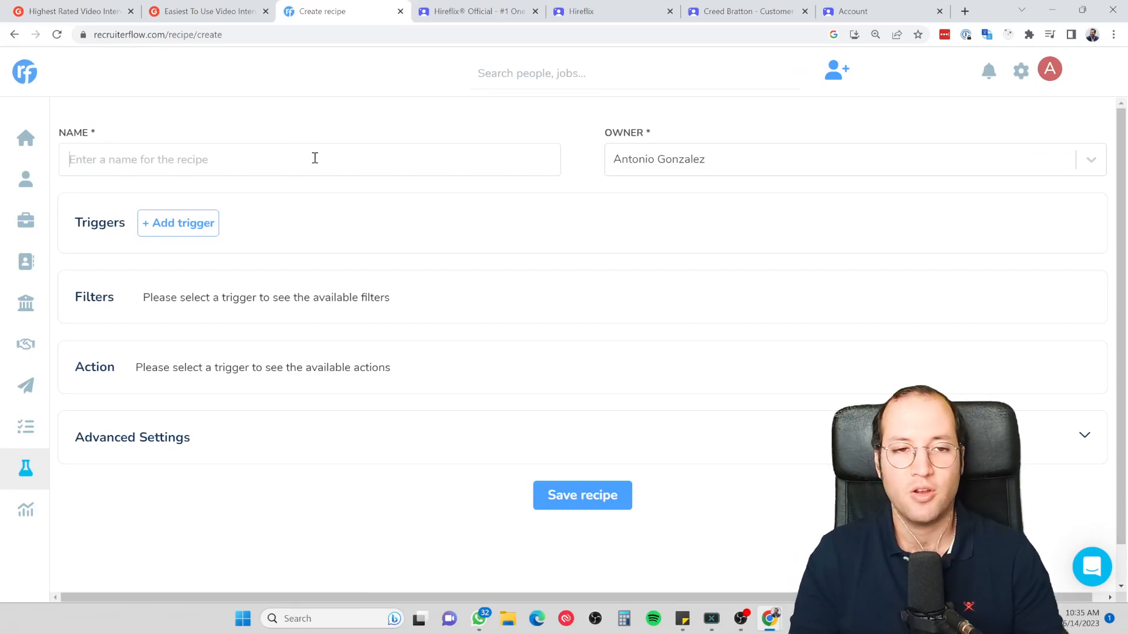
click(315, 158)
text(Trigger One)
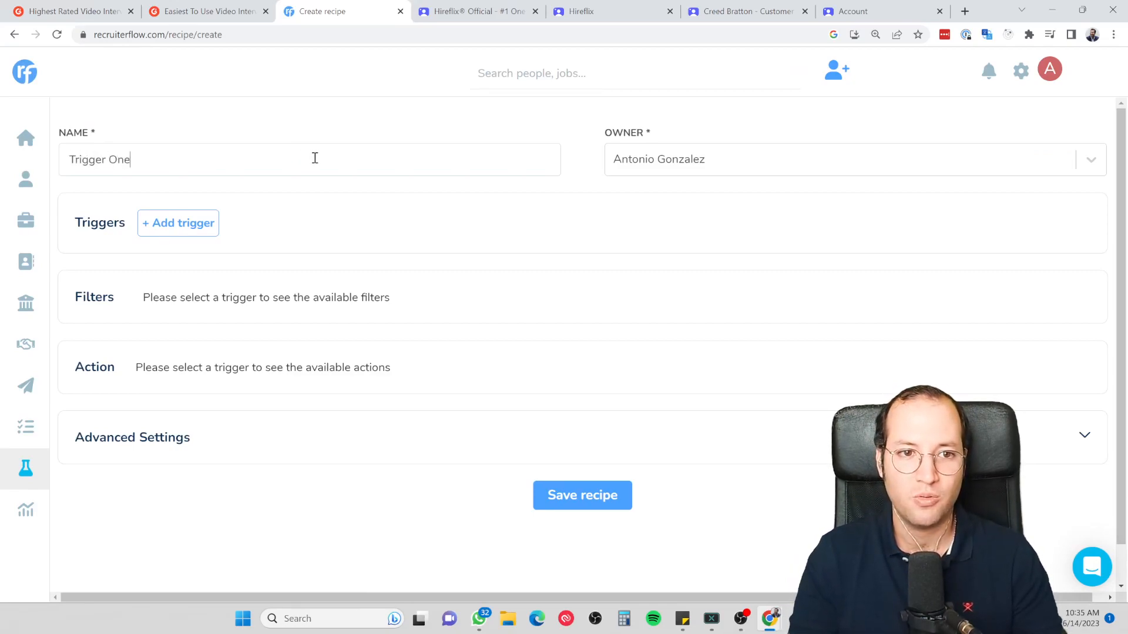
text( Way Video Interviews)
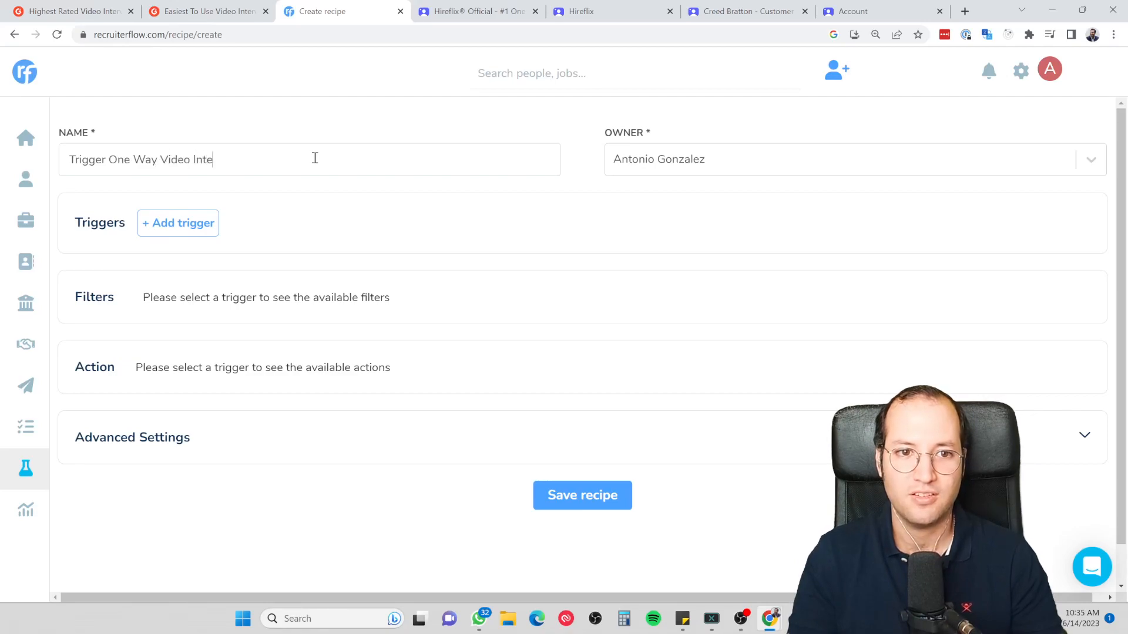
Step: Add the trigger "A Candidate's Stage Changes in a job" to the recipe with Hireflix Video Interview as the destination stage
click(185, 230)
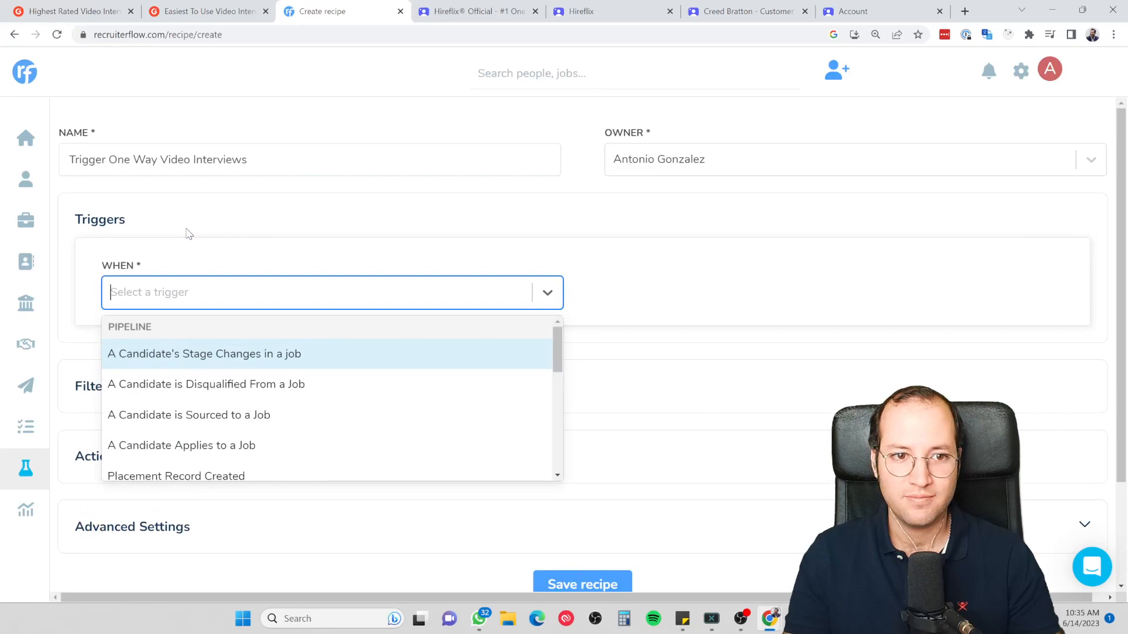
click(212, 356)
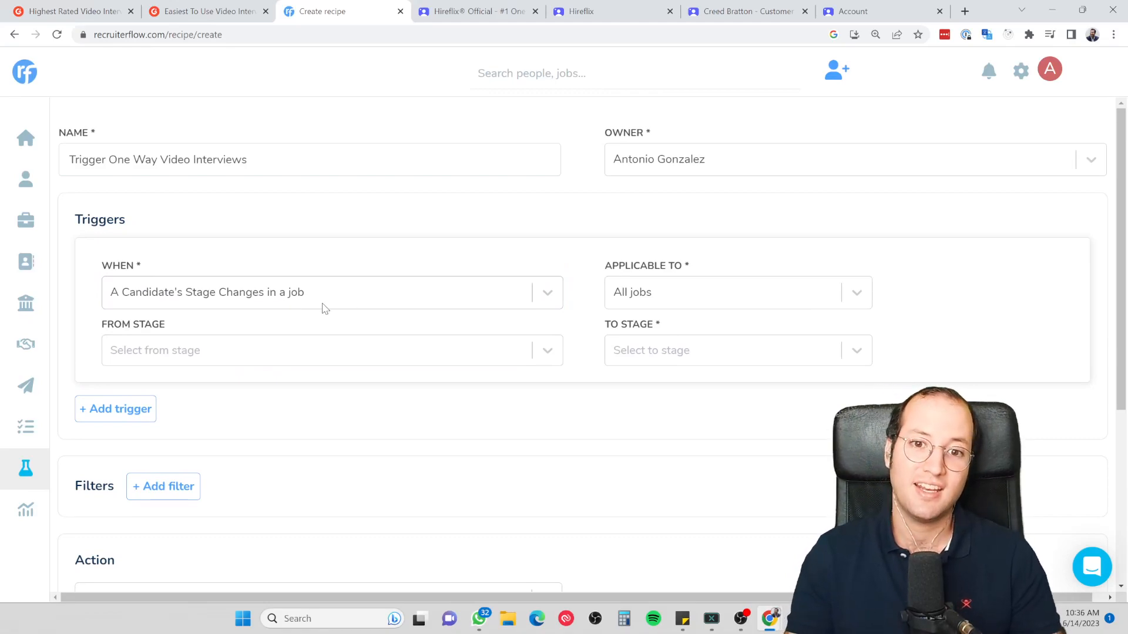
drag(605, 323, 698, 359)
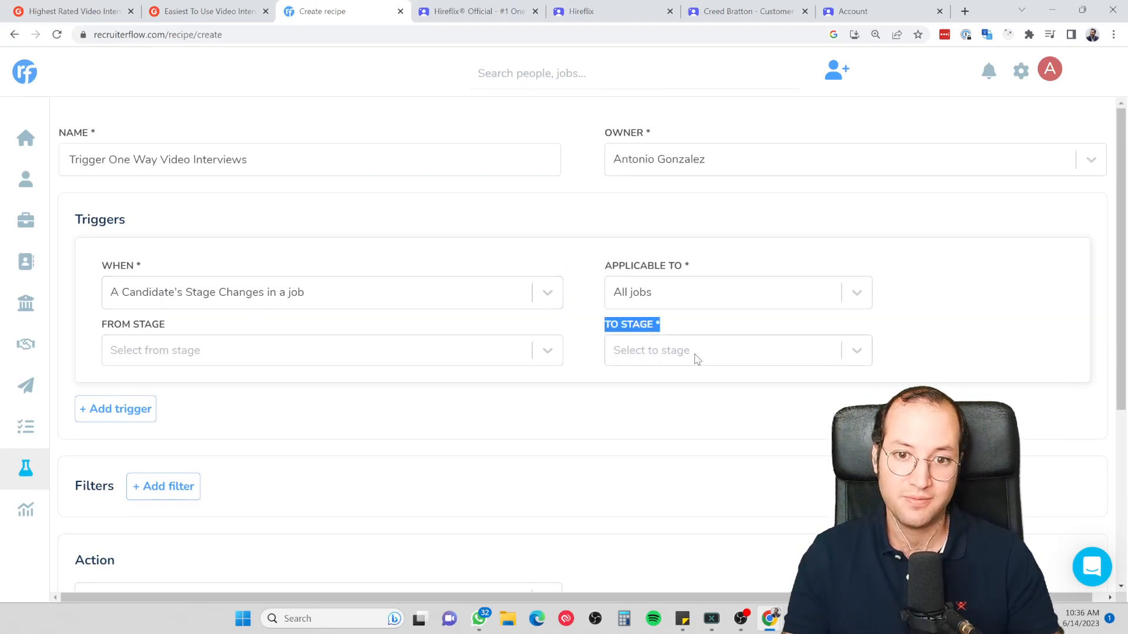
click(698, 359)
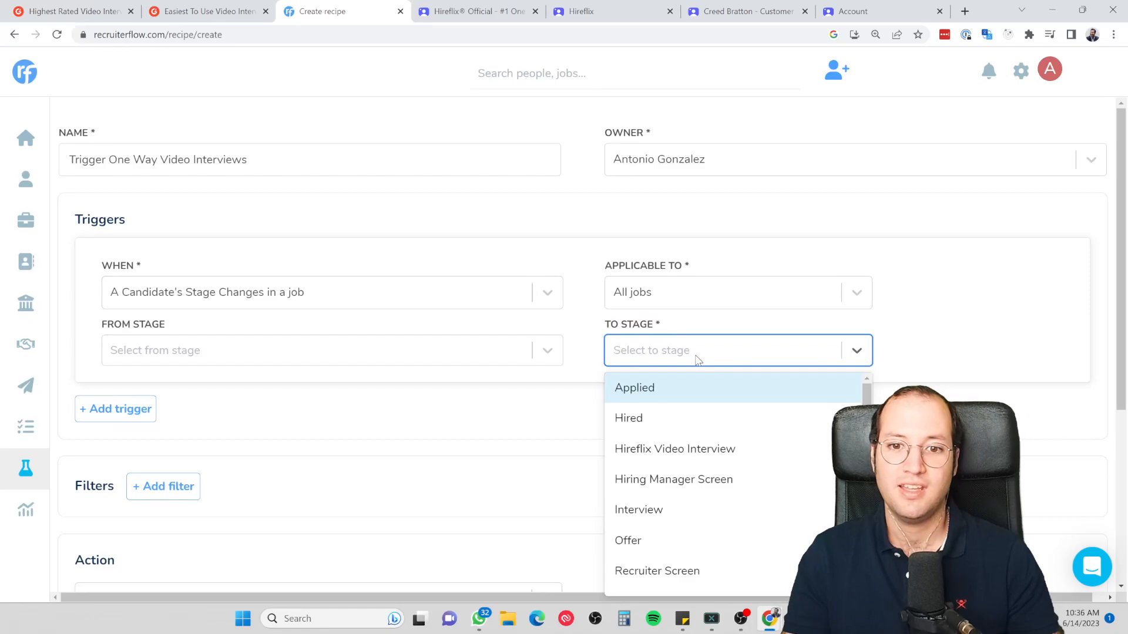
click(737, 450)
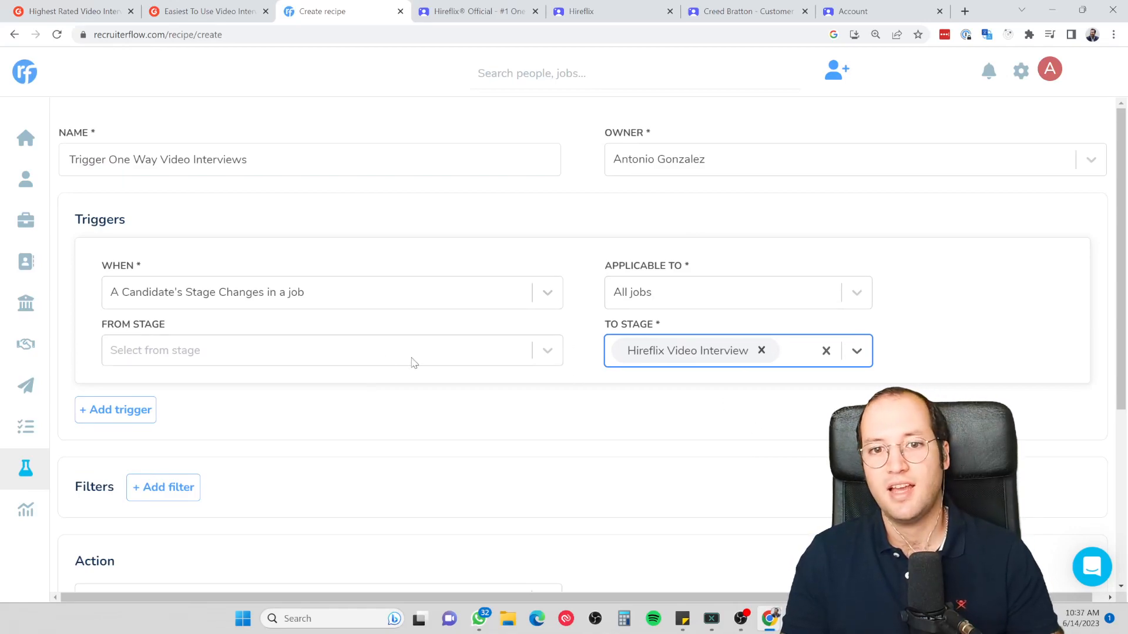
Step: Set the recipe's action to Send to webhook and paste the copied Hireflix webhook URL
scroll(315, 356, down, 5)
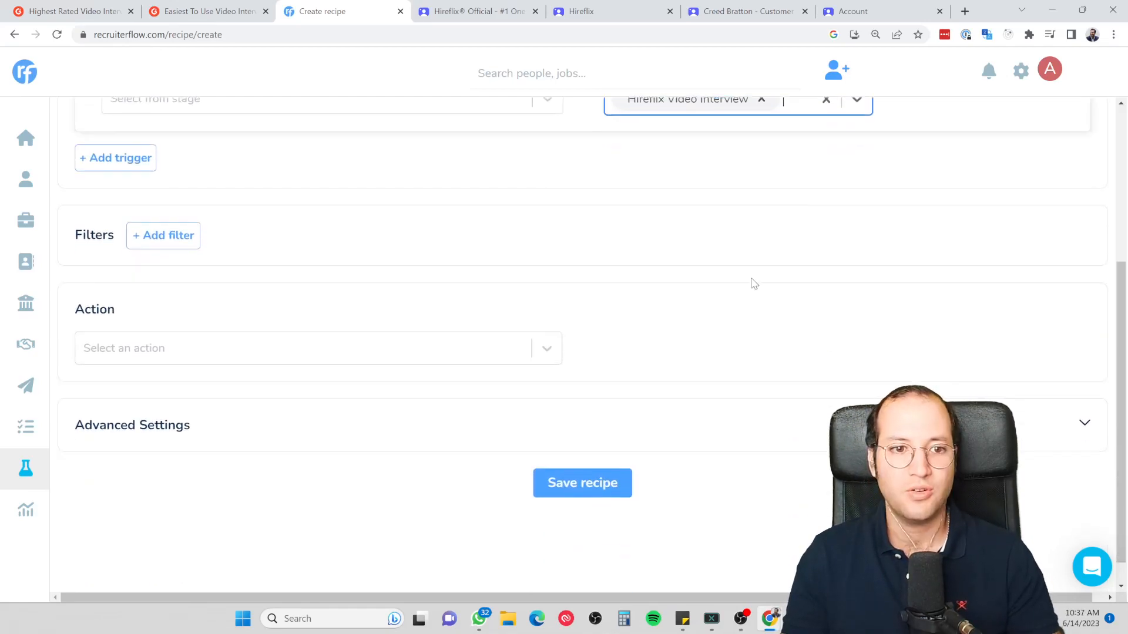
click(174, 340)
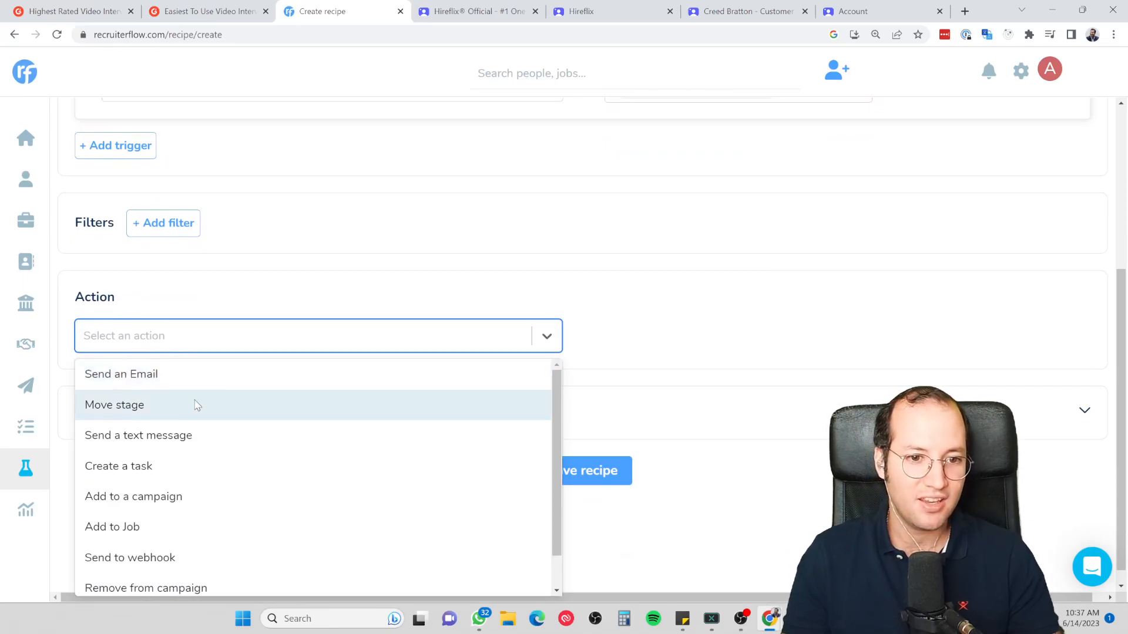
scroll(196, 403, down, 1)
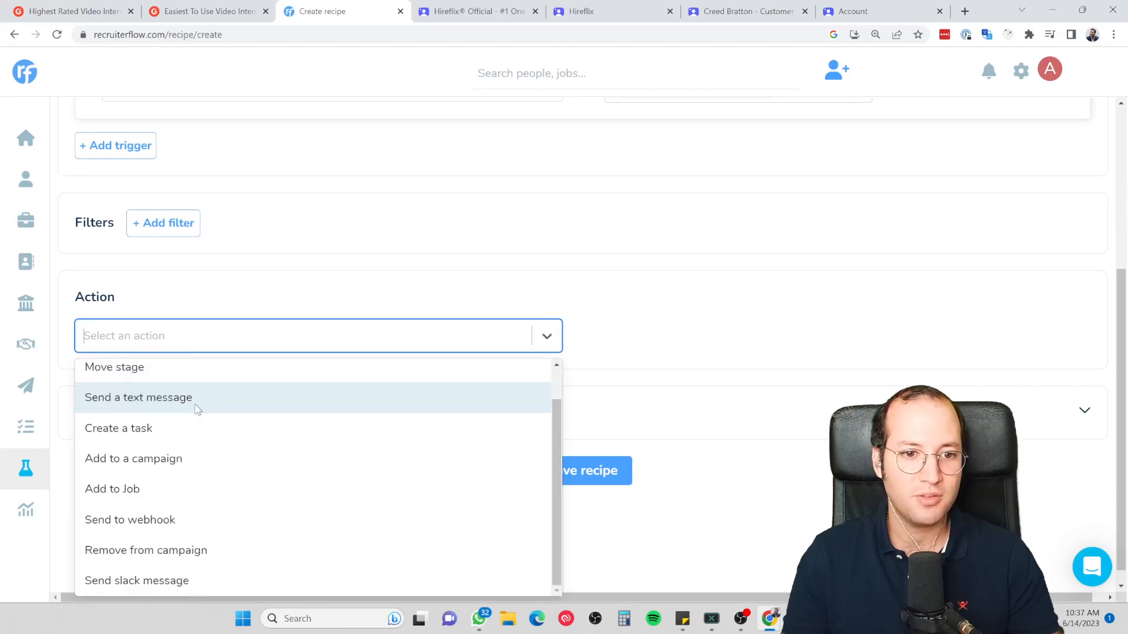
click(169, 522)
key(ctrl+v)
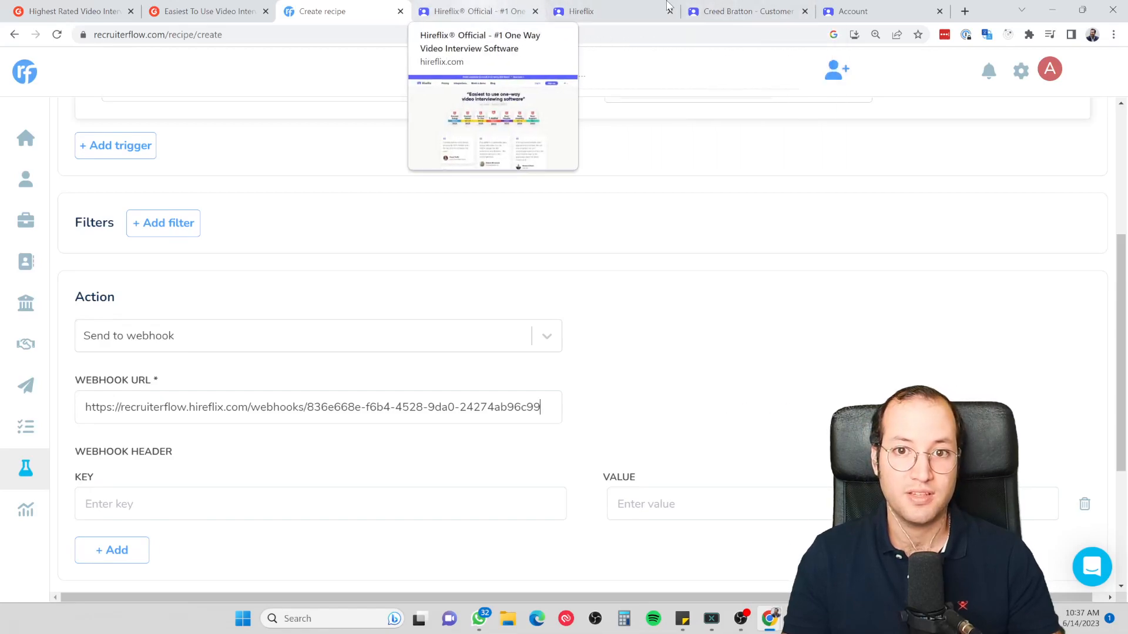
Step: Check the webhook URL against Hireflix's RecruiterFlow setup and save the new Recruiterflow recipe
click(889, 10)
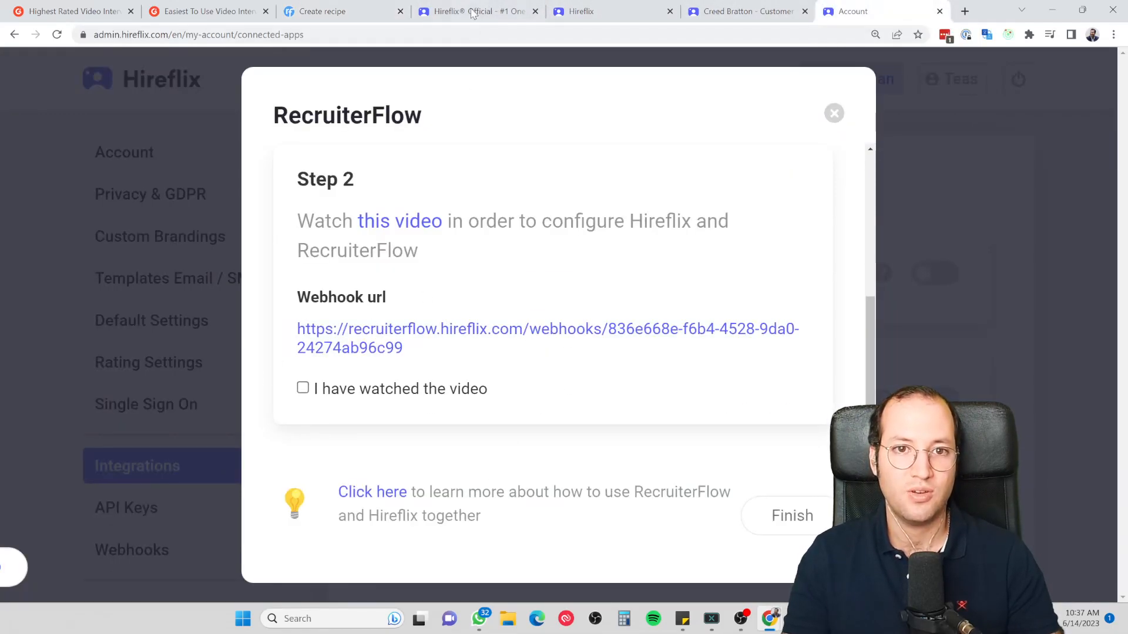
click(370, 7)
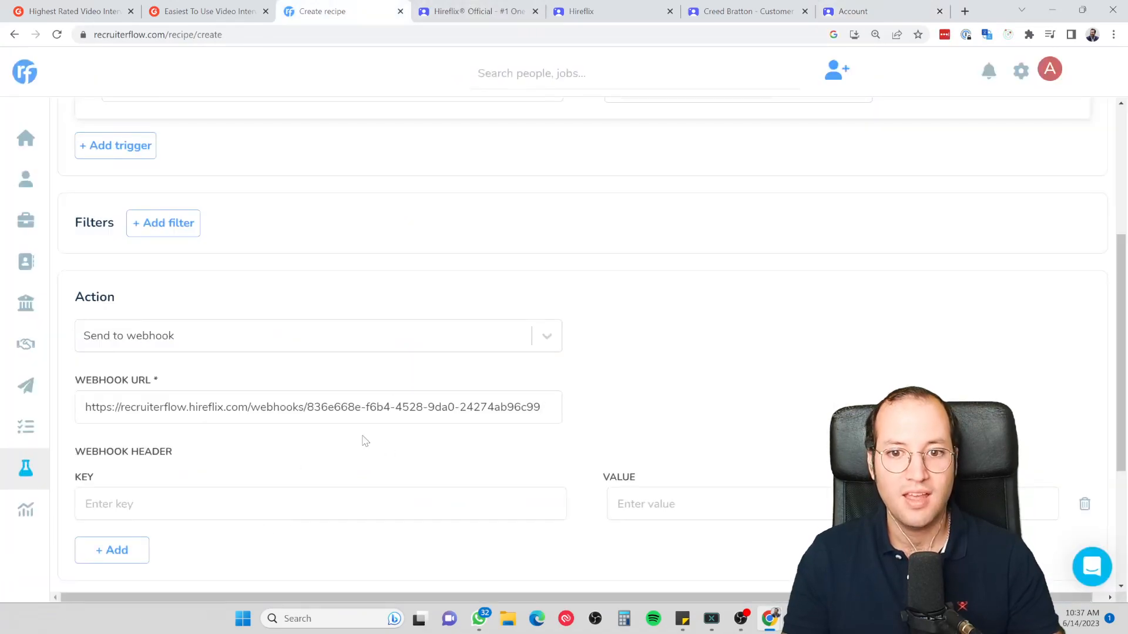
scroll(364, 440, down, 4)
click(591, 455)
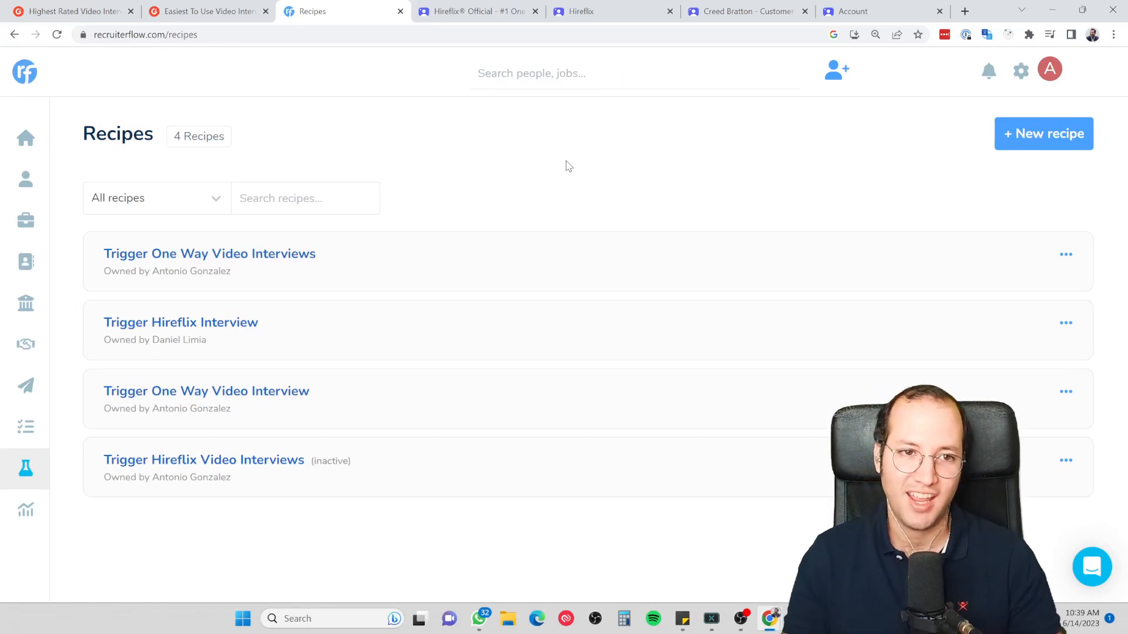
Step: Switch to Hireflix, confirm that the Step 2 video has been watched and finish the RecruiterFlow integration setup
click(857, 10)
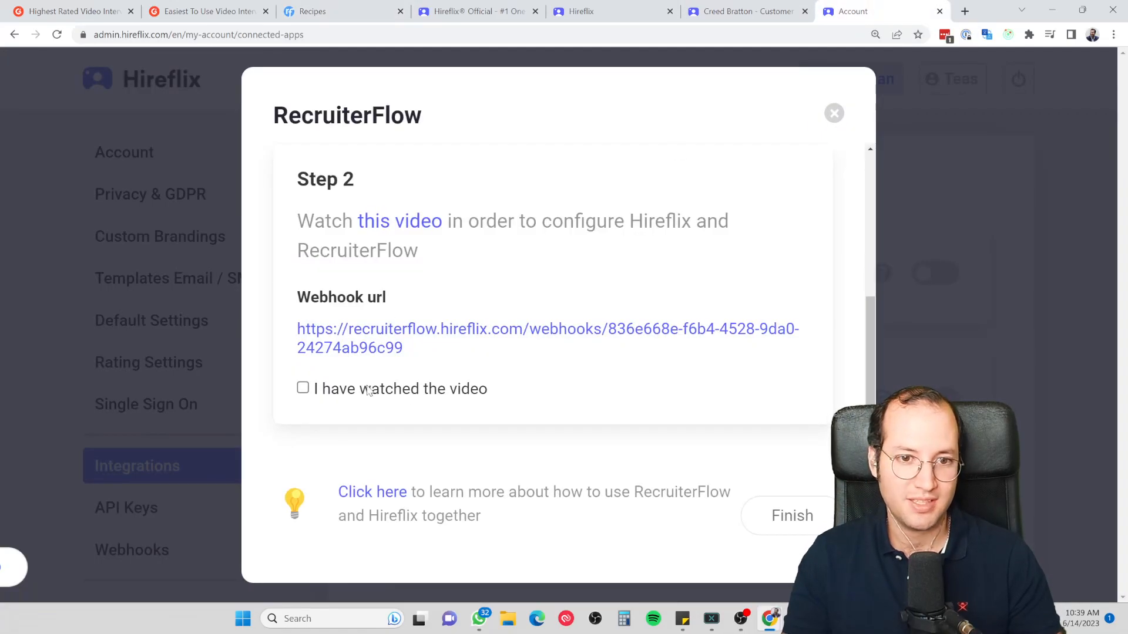
click(303, 389)
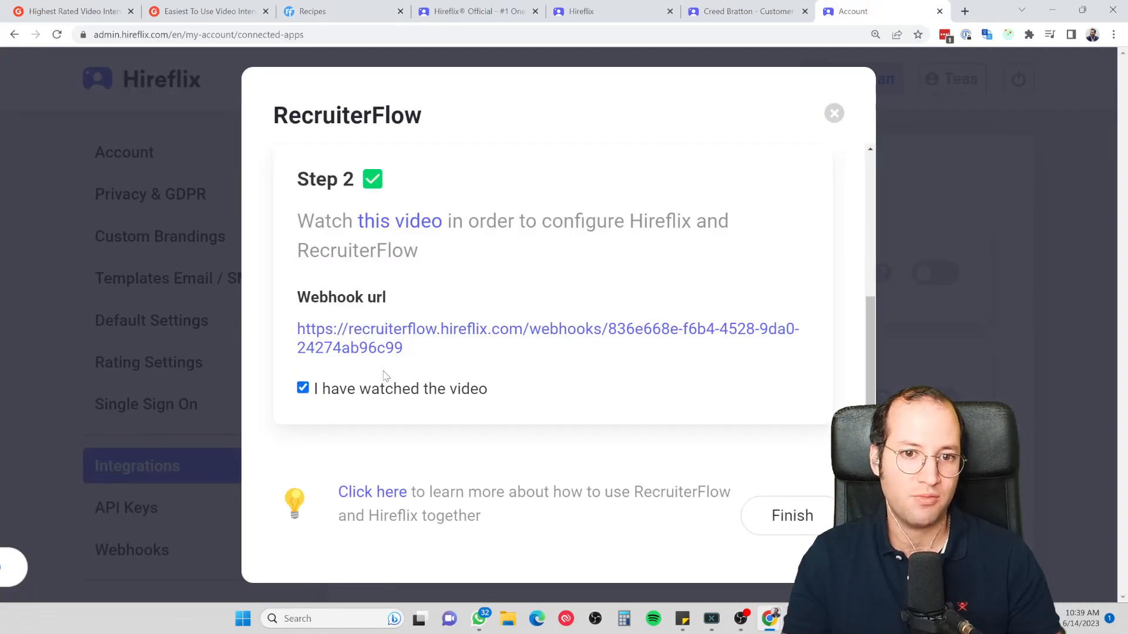
click(792, 516)
scroll(793, 531, down, 9)
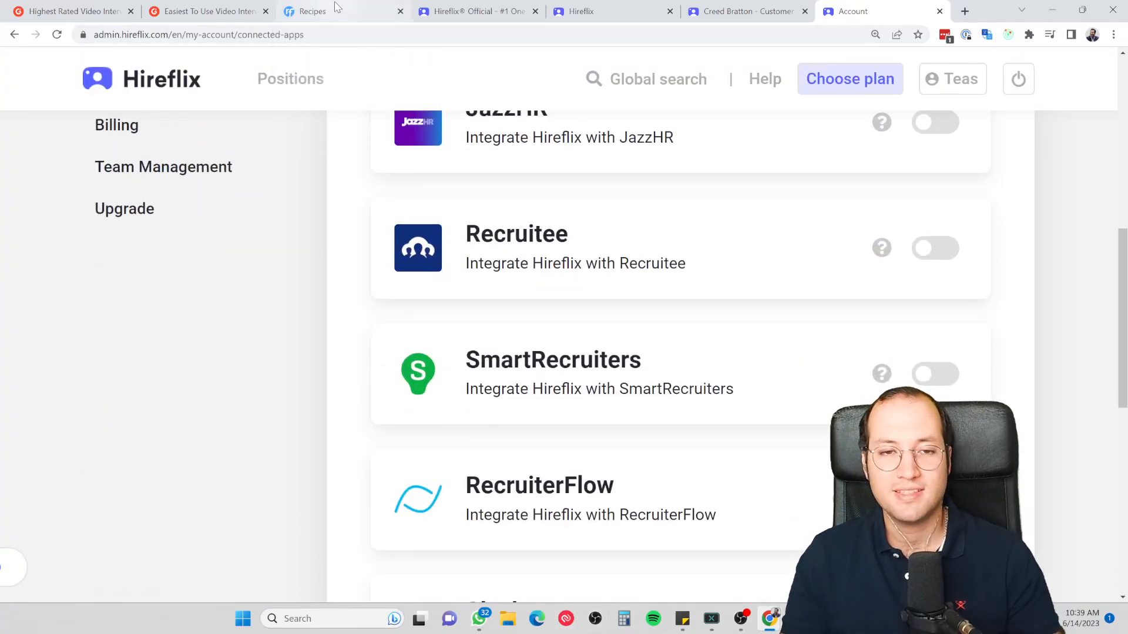
Step: Compare the open jobs and their stages in Recruiterflow with the open positions in Hireflix
click(338, 6)
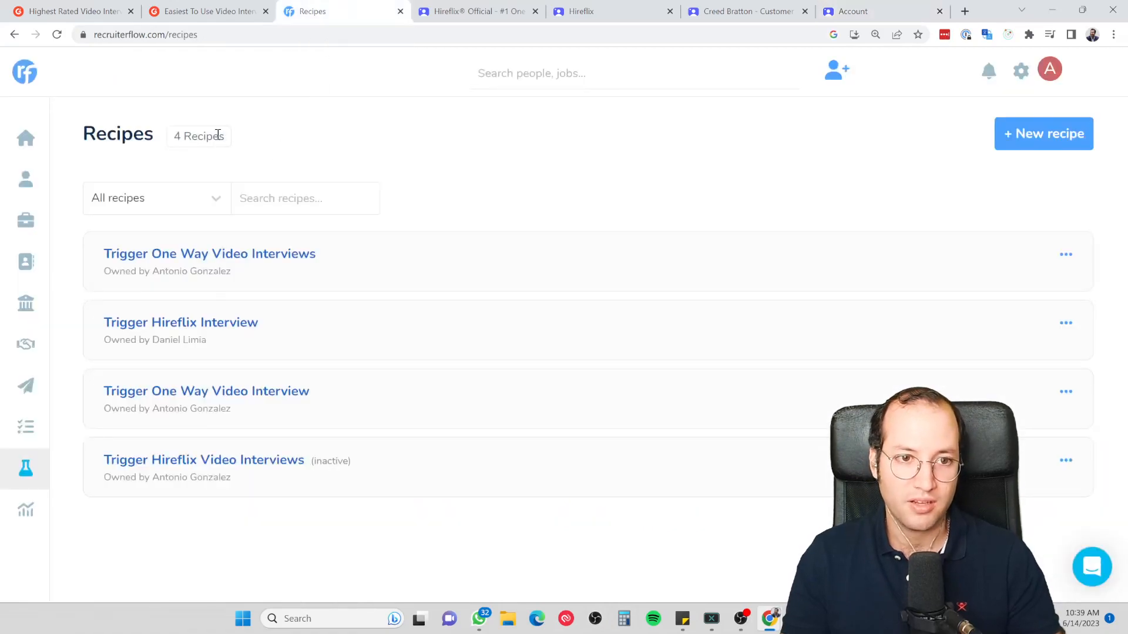
click(27, 239)
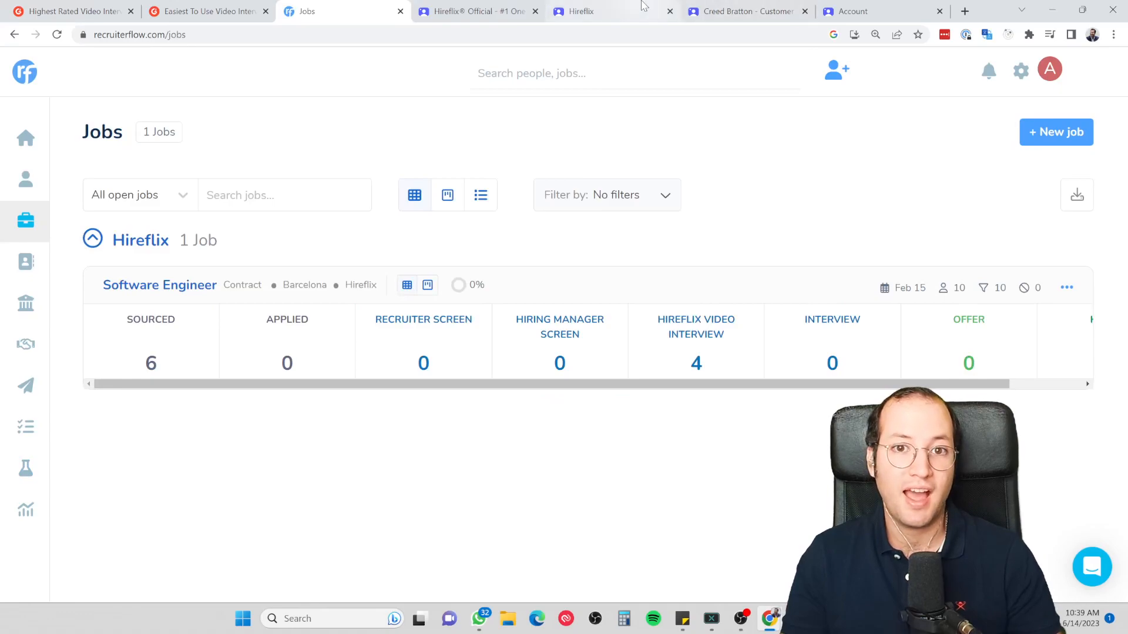
click(617, 12)
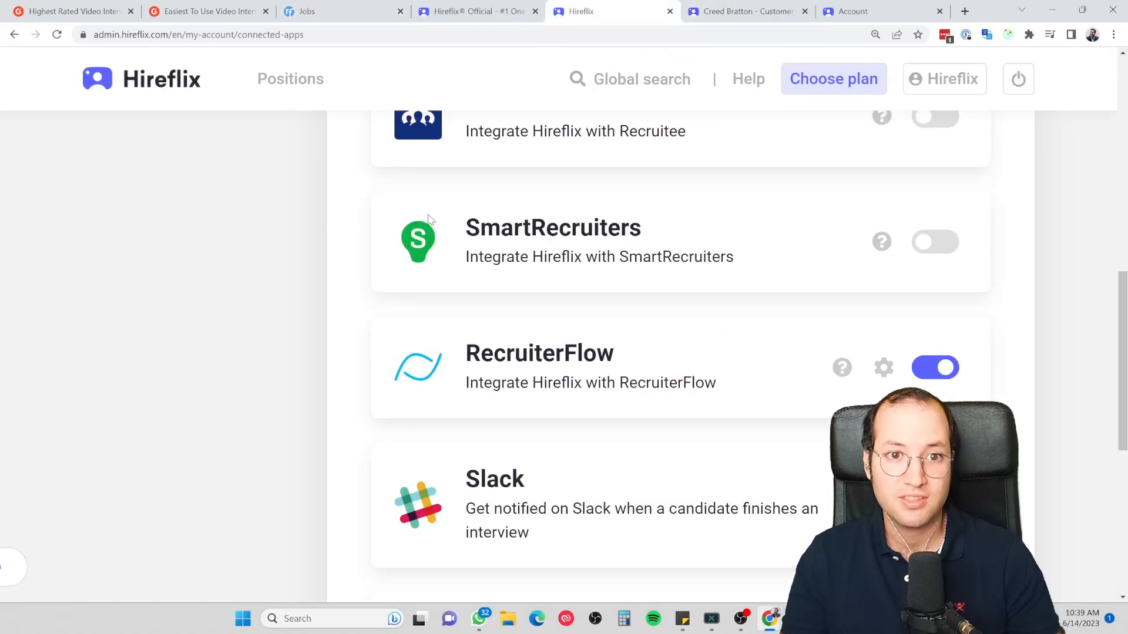
scroll(429, 219, up, 10)
click(290, 82)
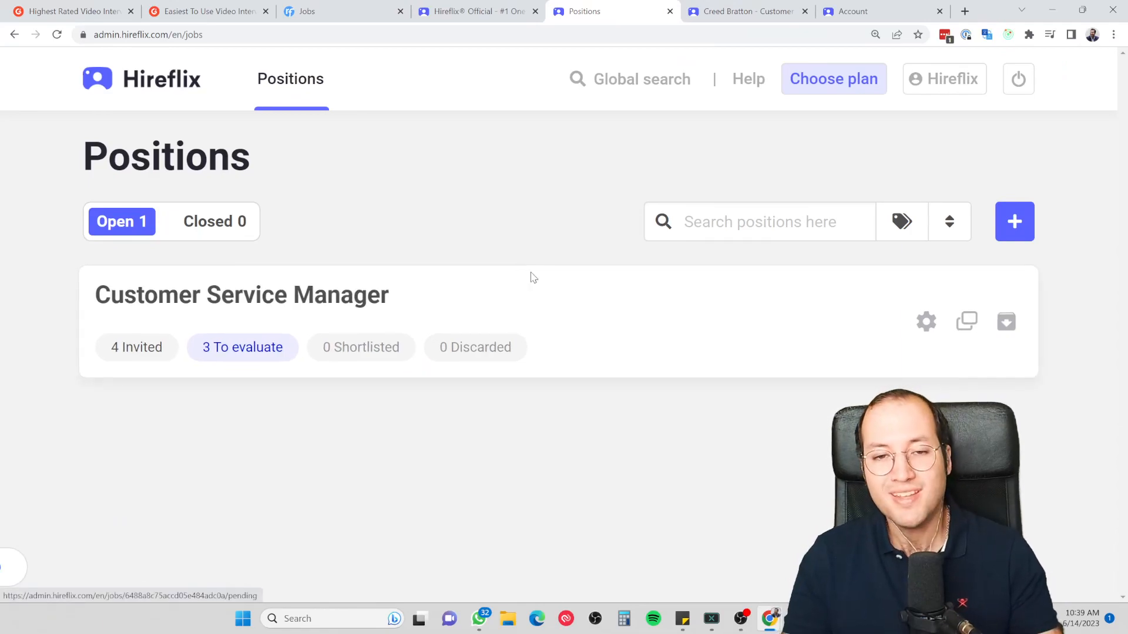
click(379, 7)
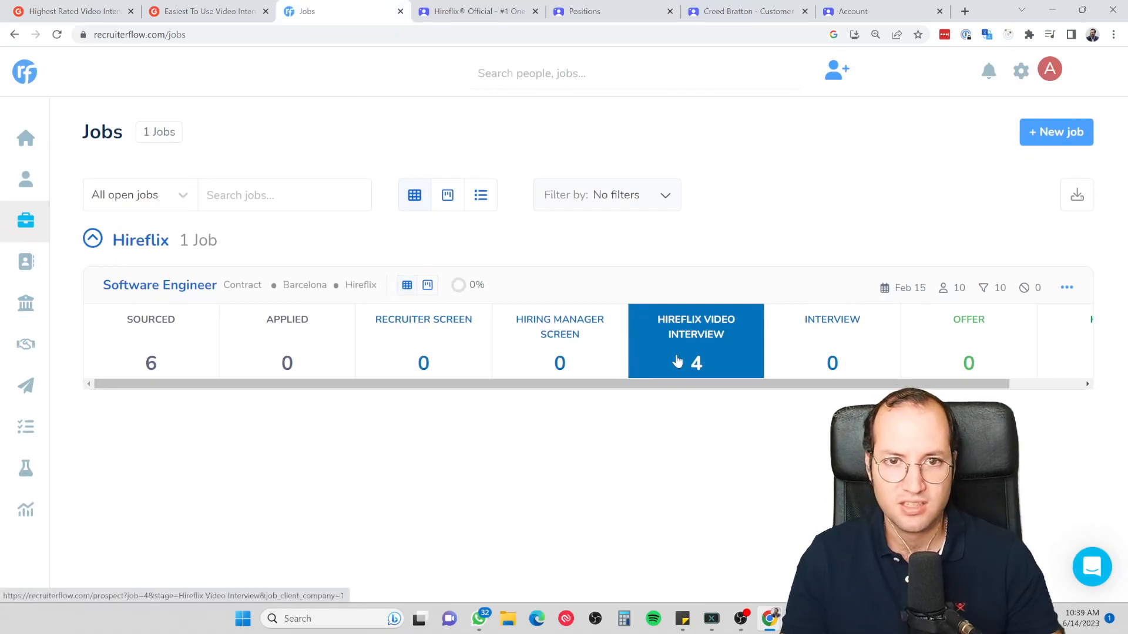
Step: Open the settings of the RecruiterFlow integration in the Hireflix account that already has it enabled
click(604, 8)
click(941, 89)
click(195, 459)
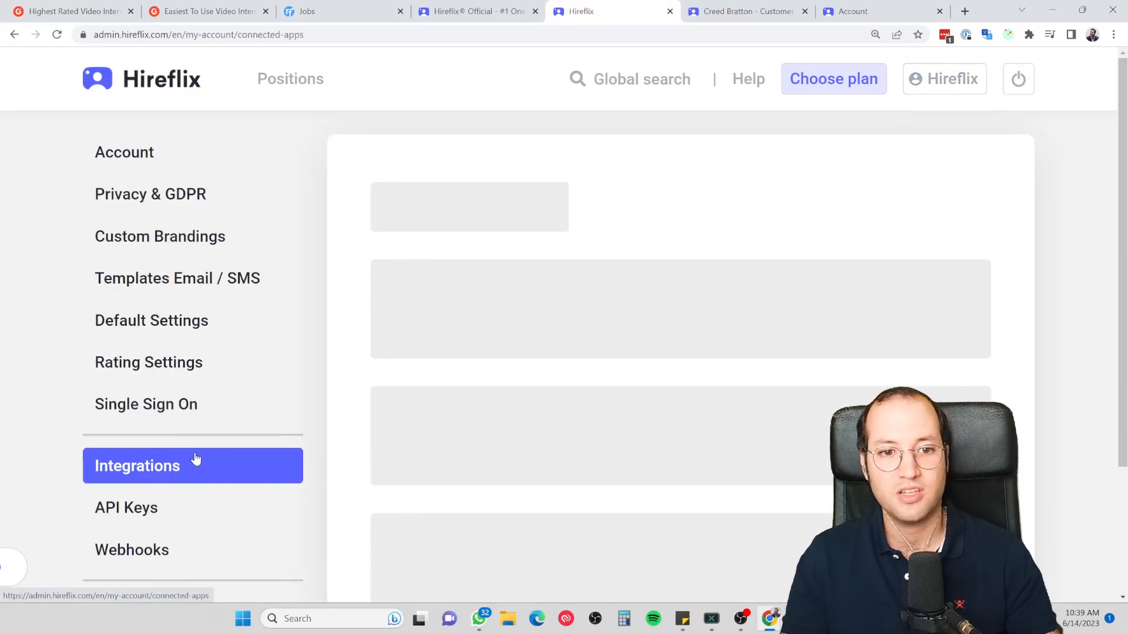
scroll(788, 325, down, 15)
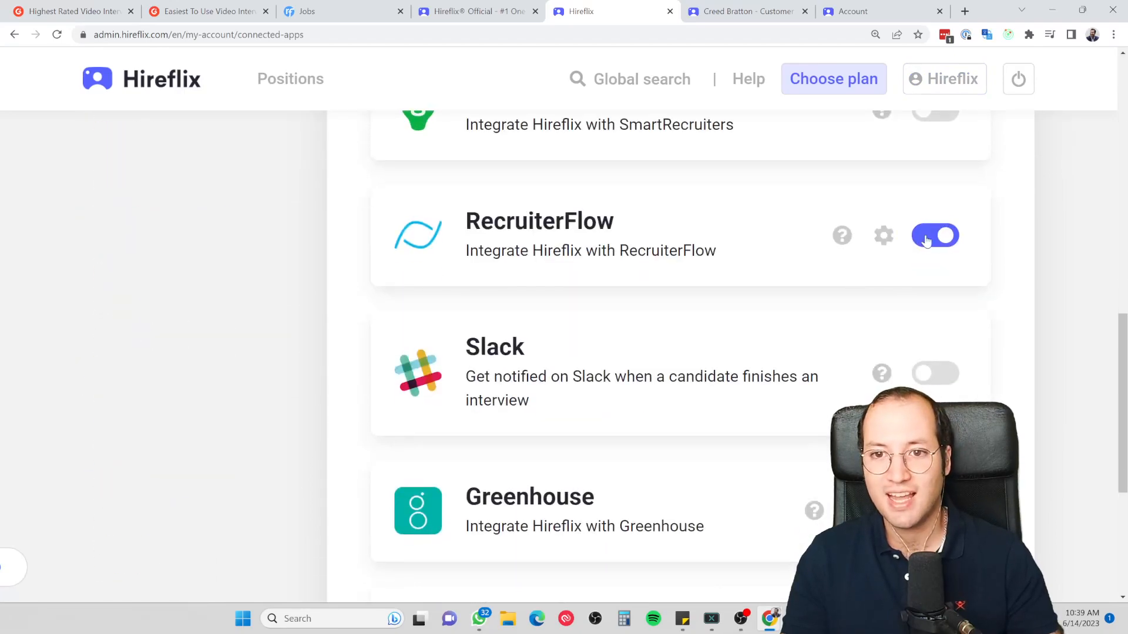
click(883, 236)
key(ctrl+minus)
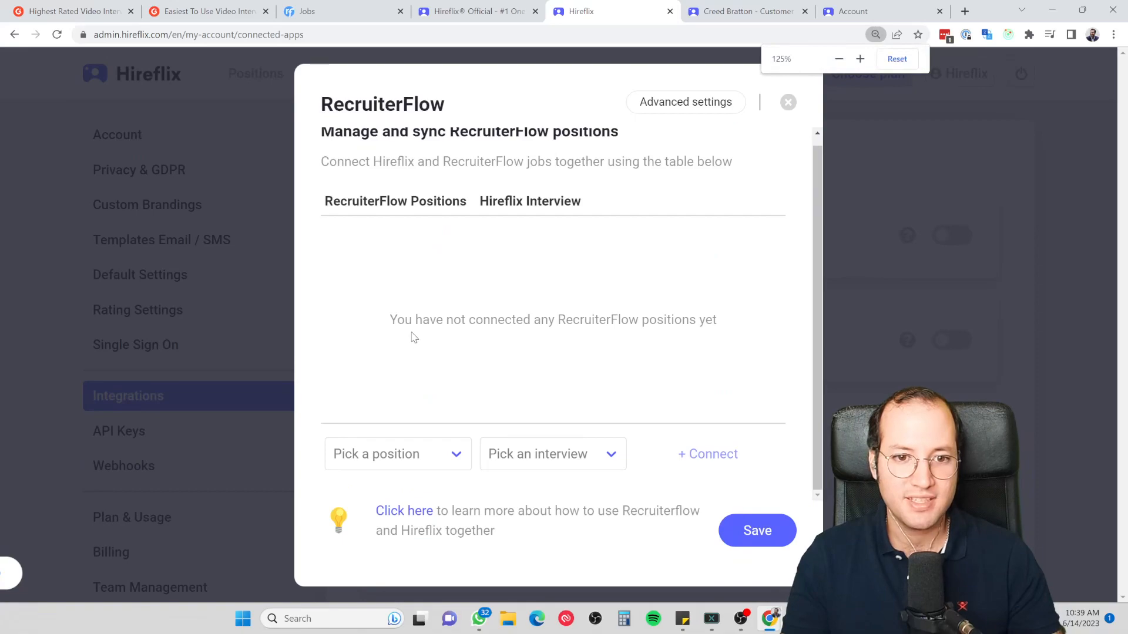
Step: Connect the RecruiterFlow position Software Engineer to the Hireflix interview Customer Service Manager and save the mapping
click(385, 454)
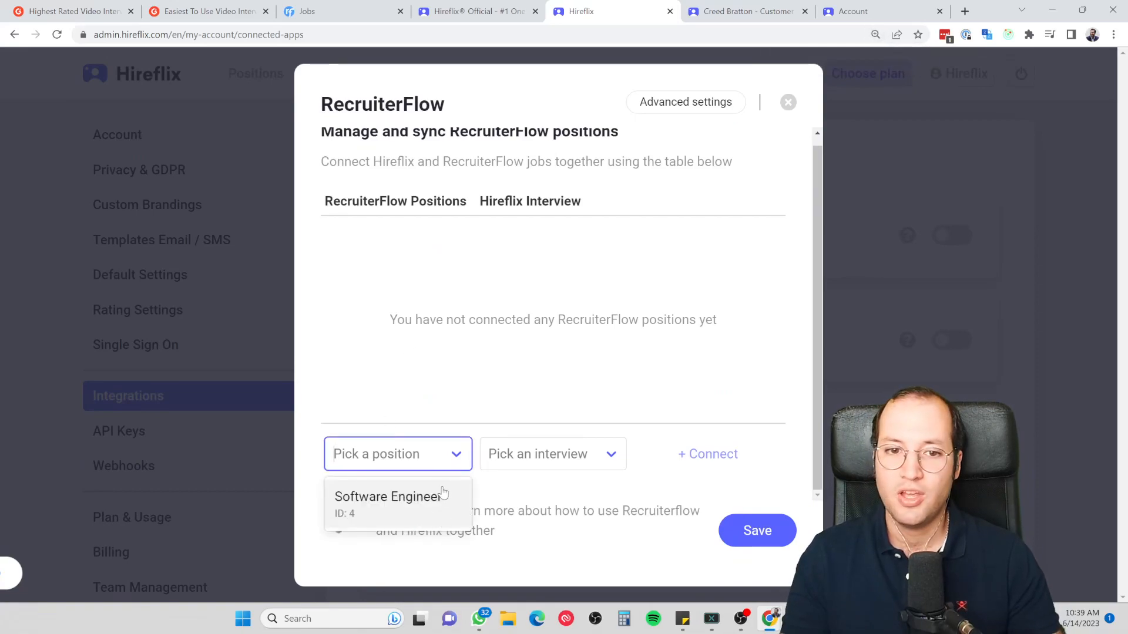
click(390, 513)
click(582, 457)
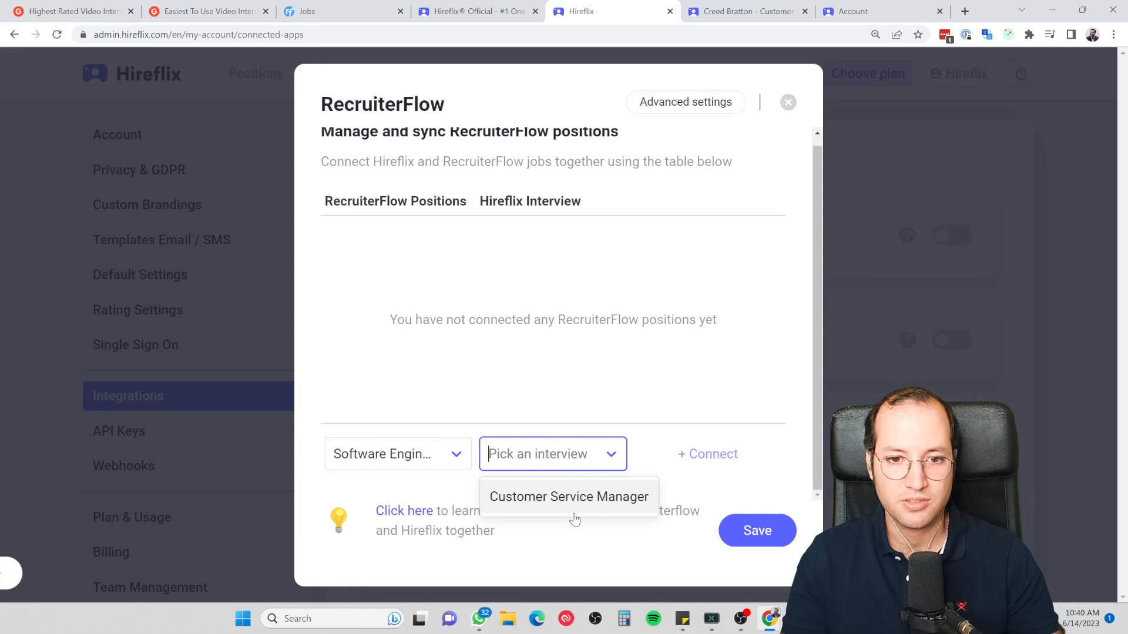
click(535, 500)
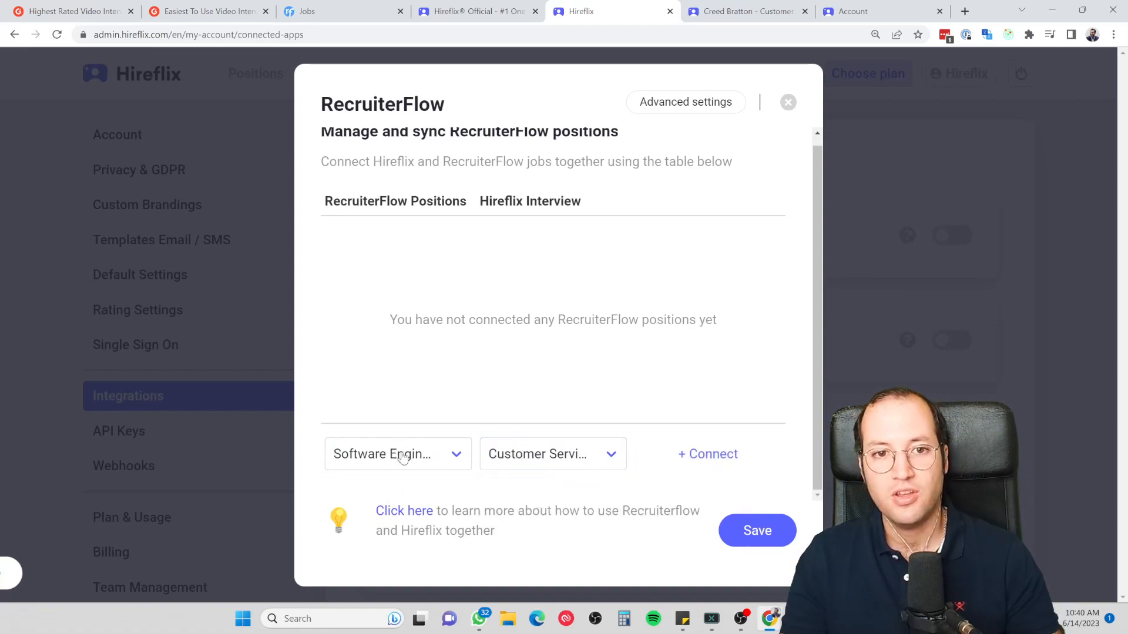
click(562, 457)
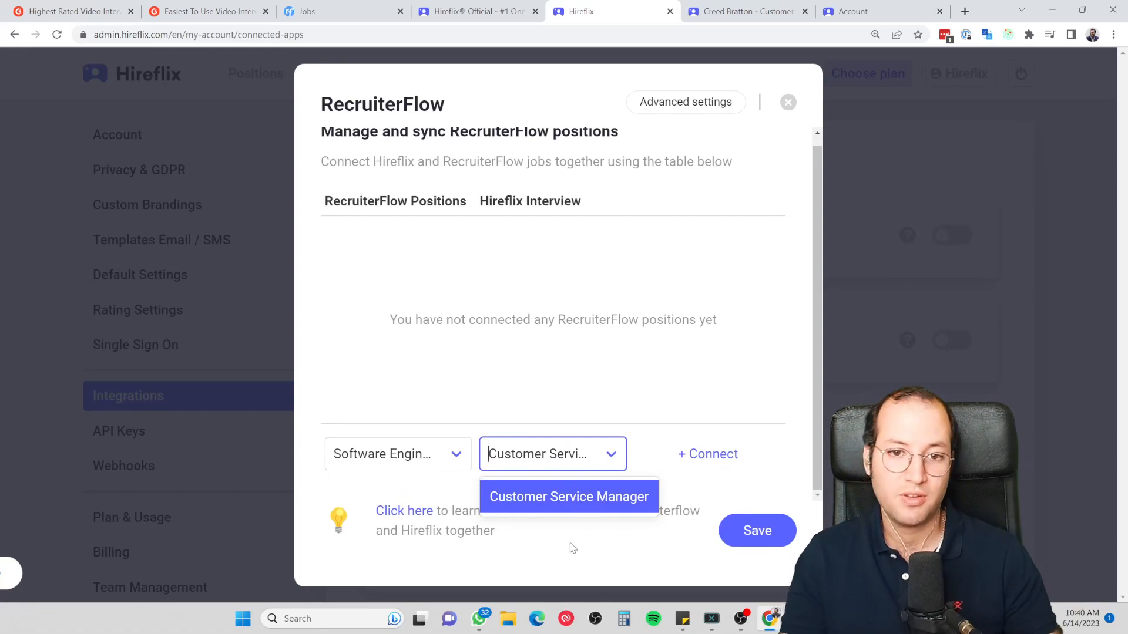
click(698, 456)
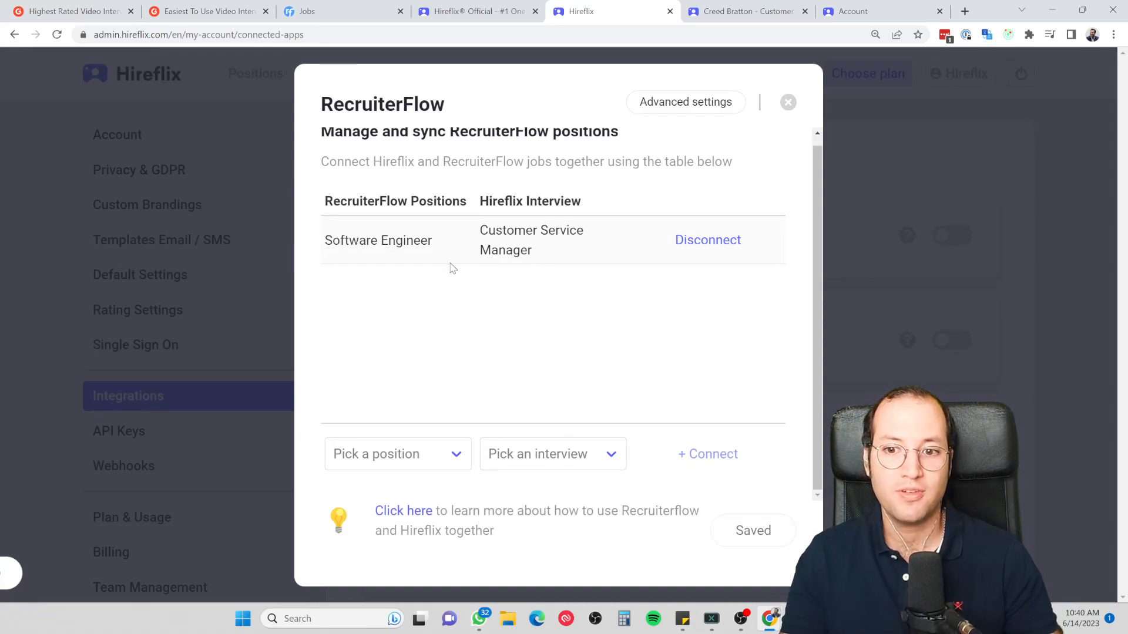
drag(325, 240, 536, 258)
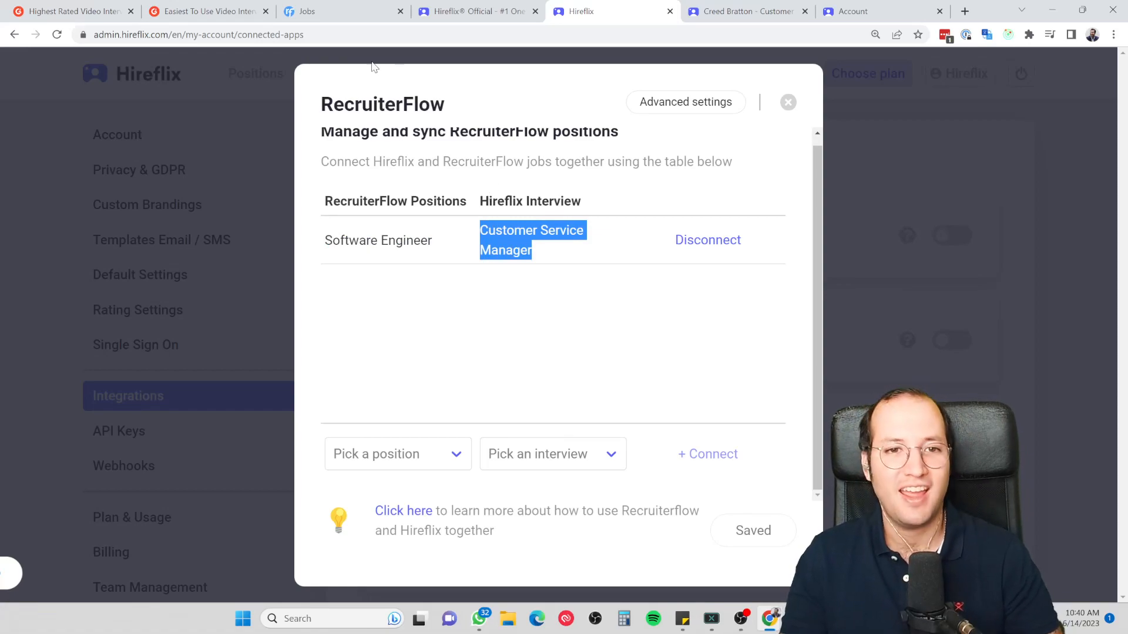
Step: Switch to Recruiterflow and filter the candidate list by the Software Engineer job
click(343, 12)
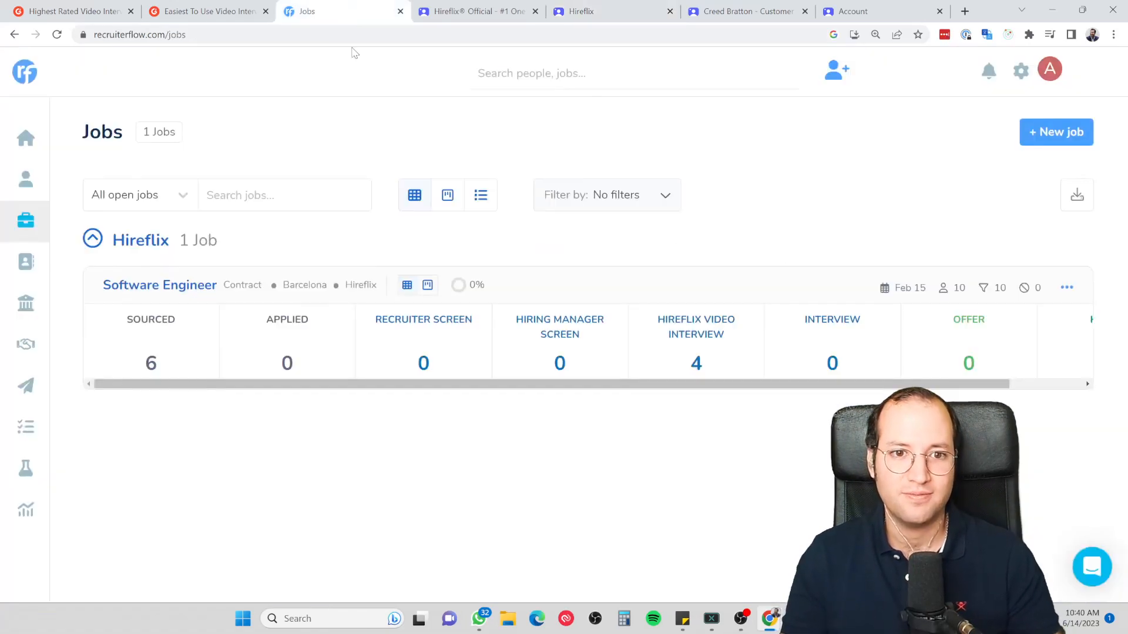
click(26, 178)
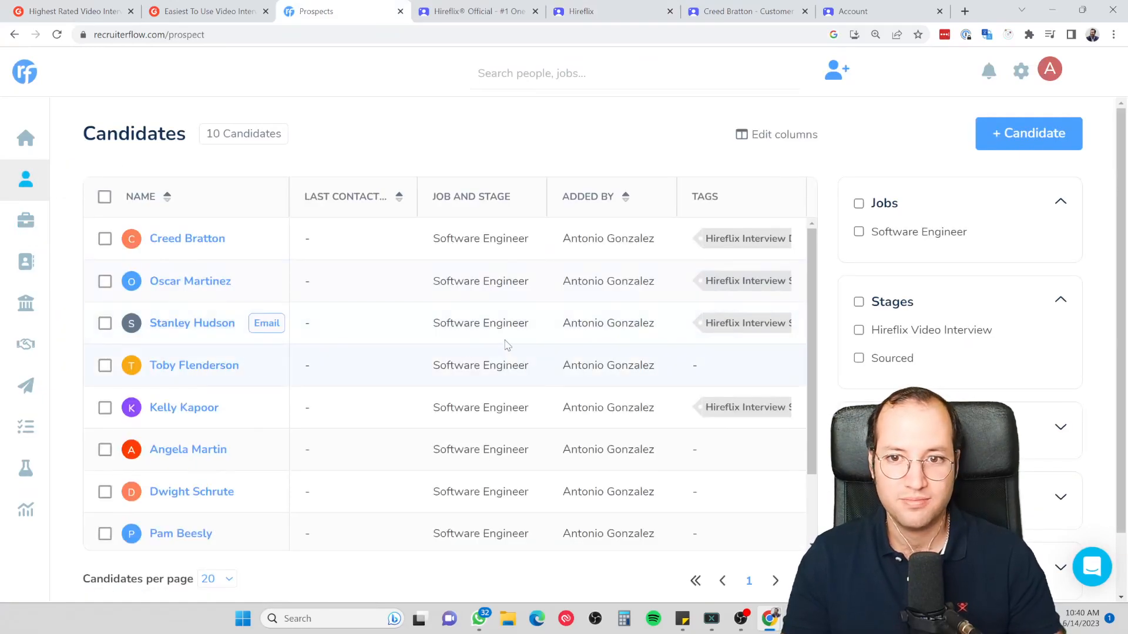
click(860, 233)
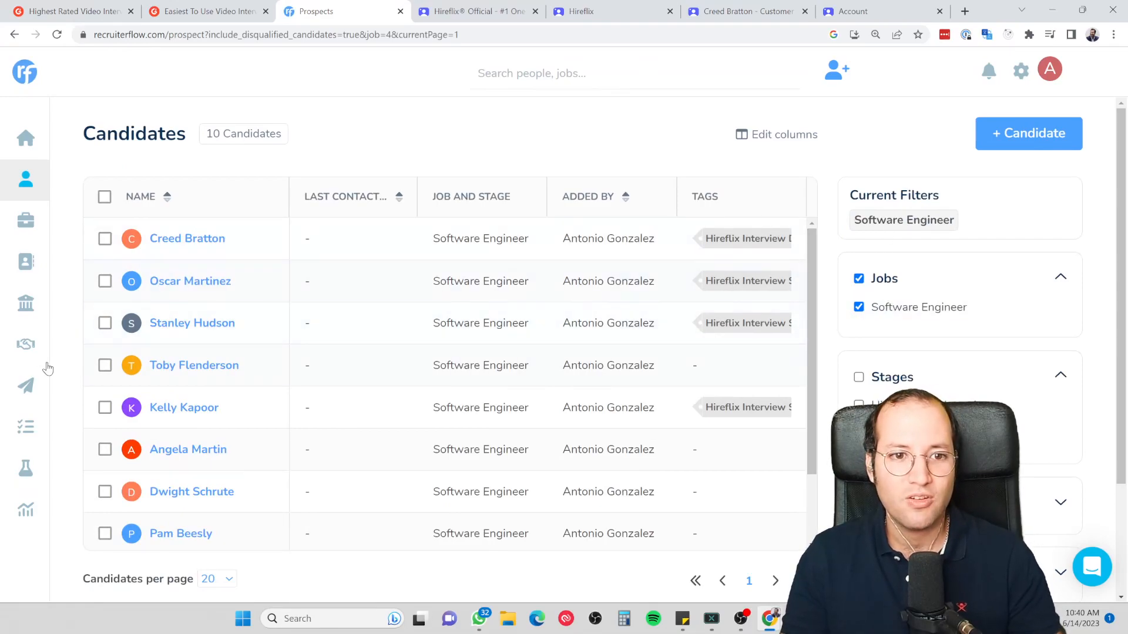
Step: Select three candidates without Hireflix tags and examine the stages they can be moved to
click(104, 367)
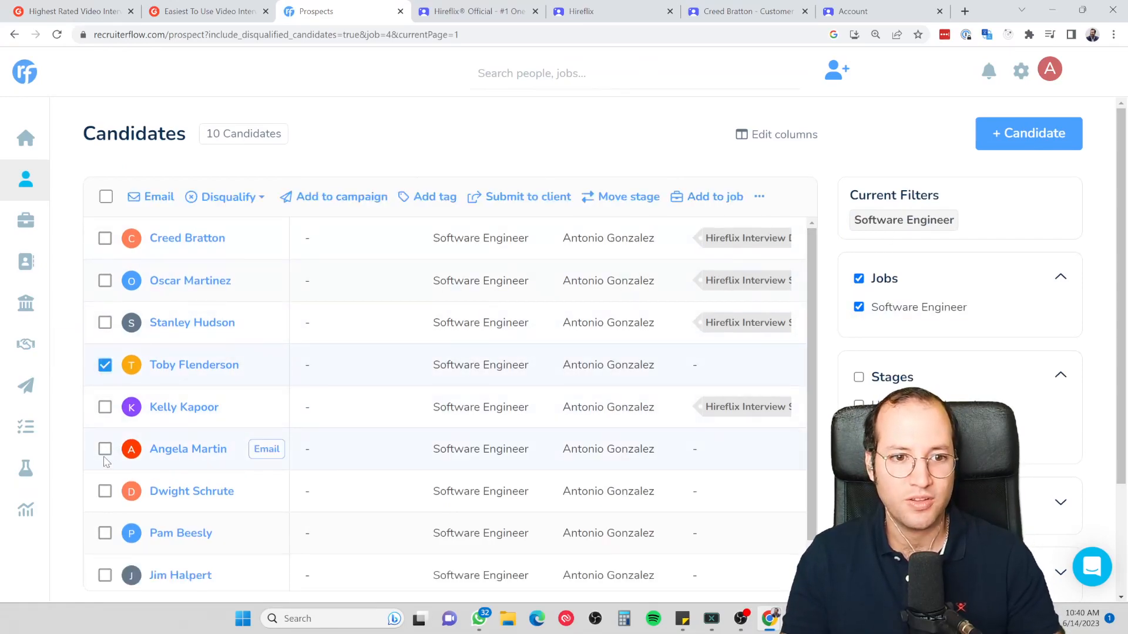
click(105, 492)
click(105, 449)
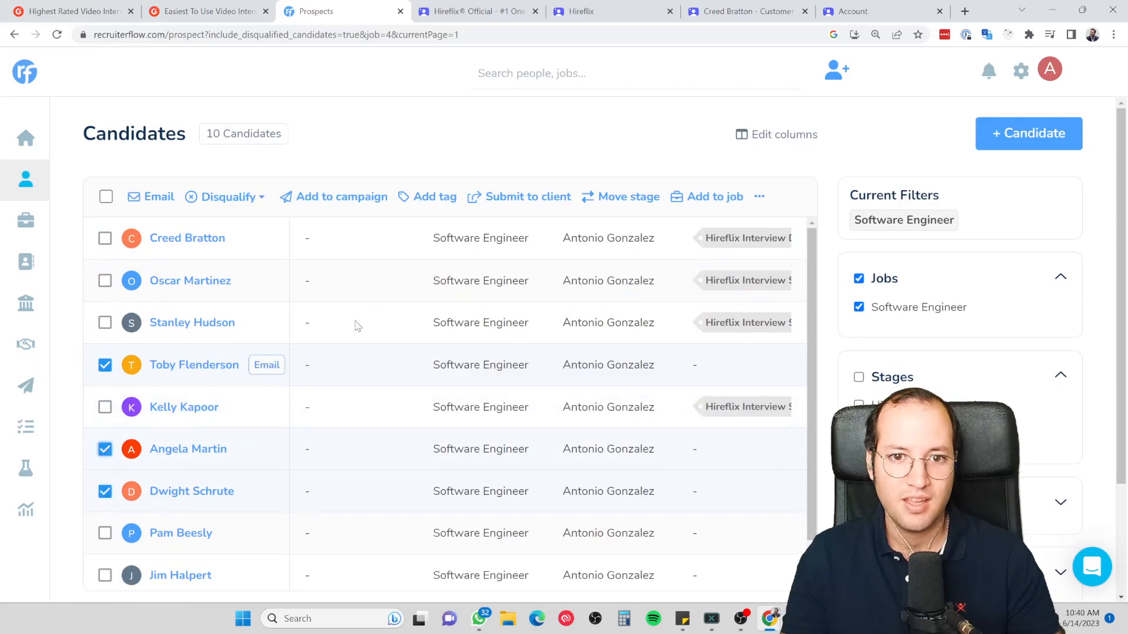
click(622, 196)
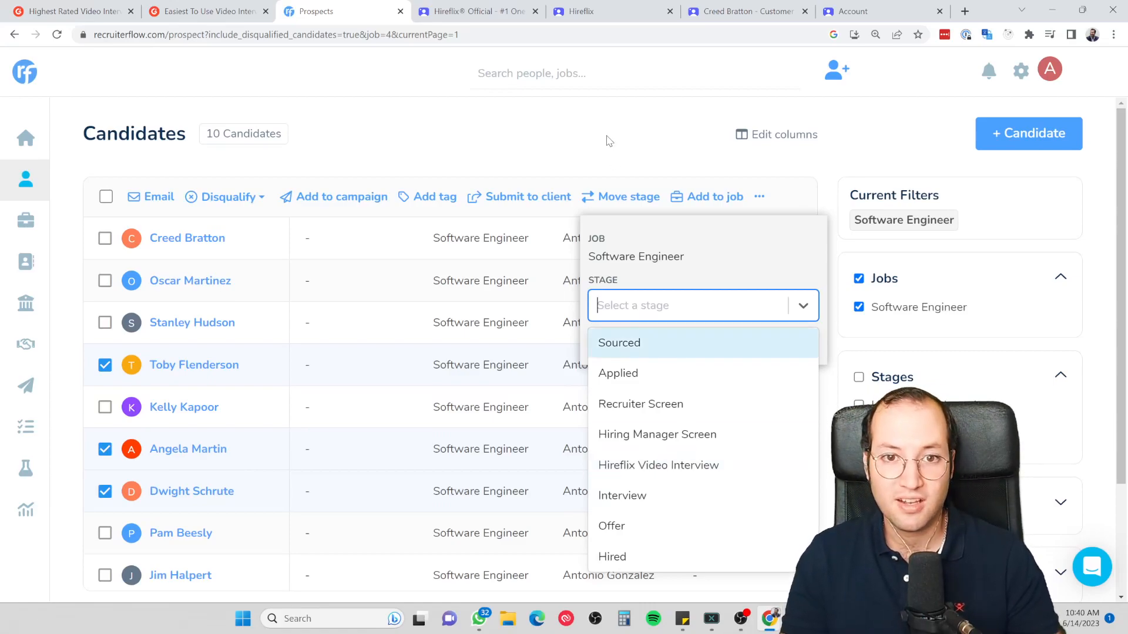
click(527, 79)
click(728, 344)
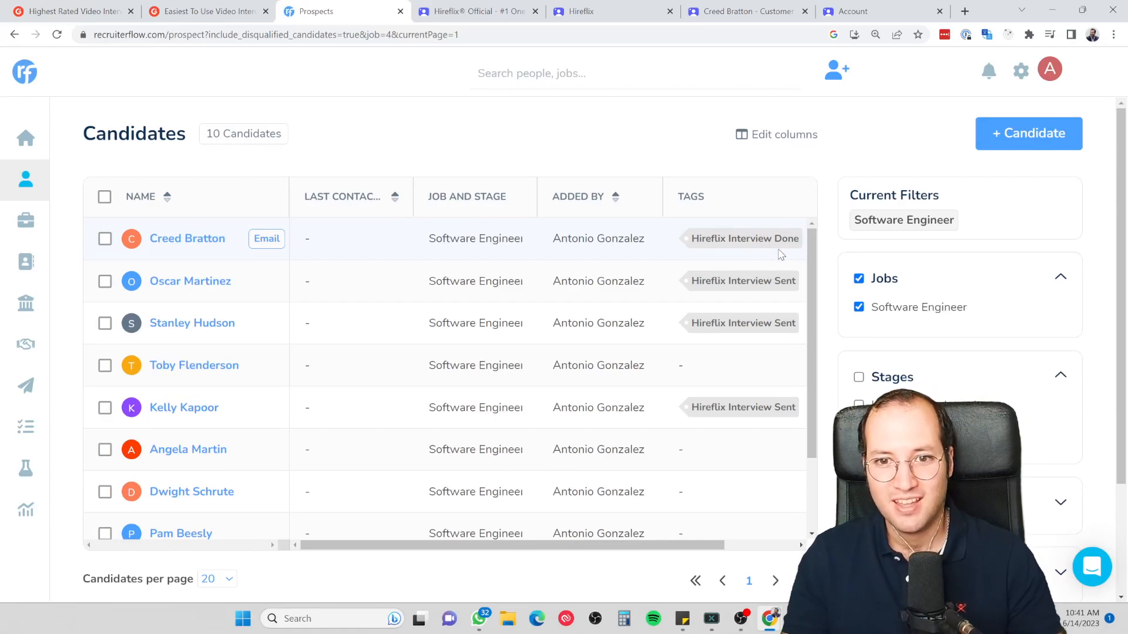
Step: Open the profile of the candidate tagged Hireflix Interview Done and examine the shared interview link in the activity notes
click(207, 238)
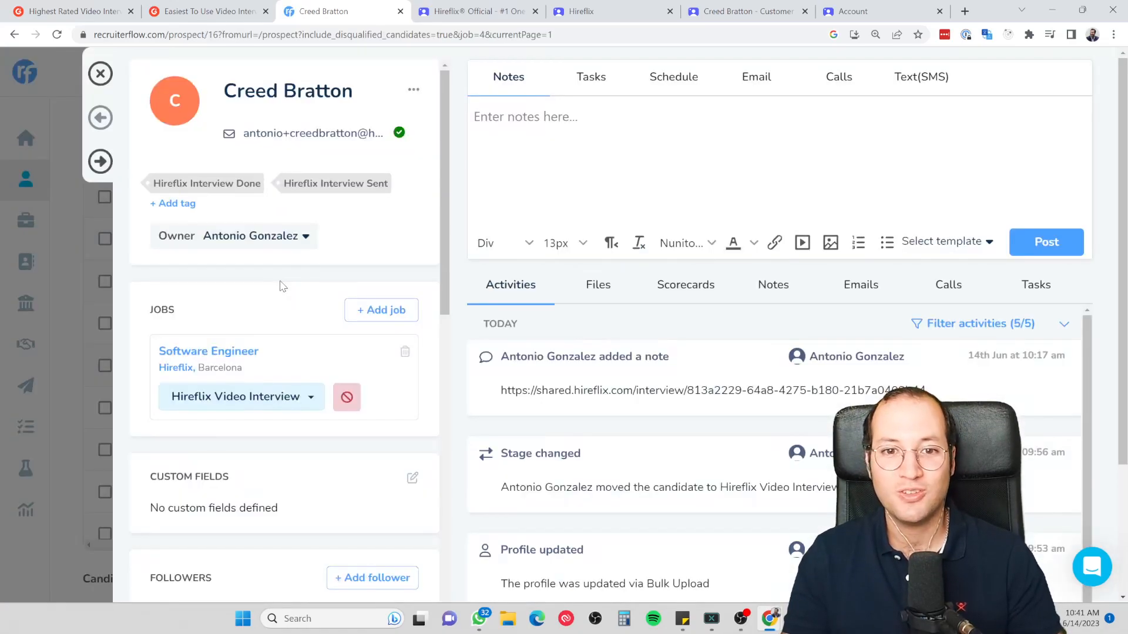
scroll(578, 300, down, 3)
drag(510, 259, 933, 264)
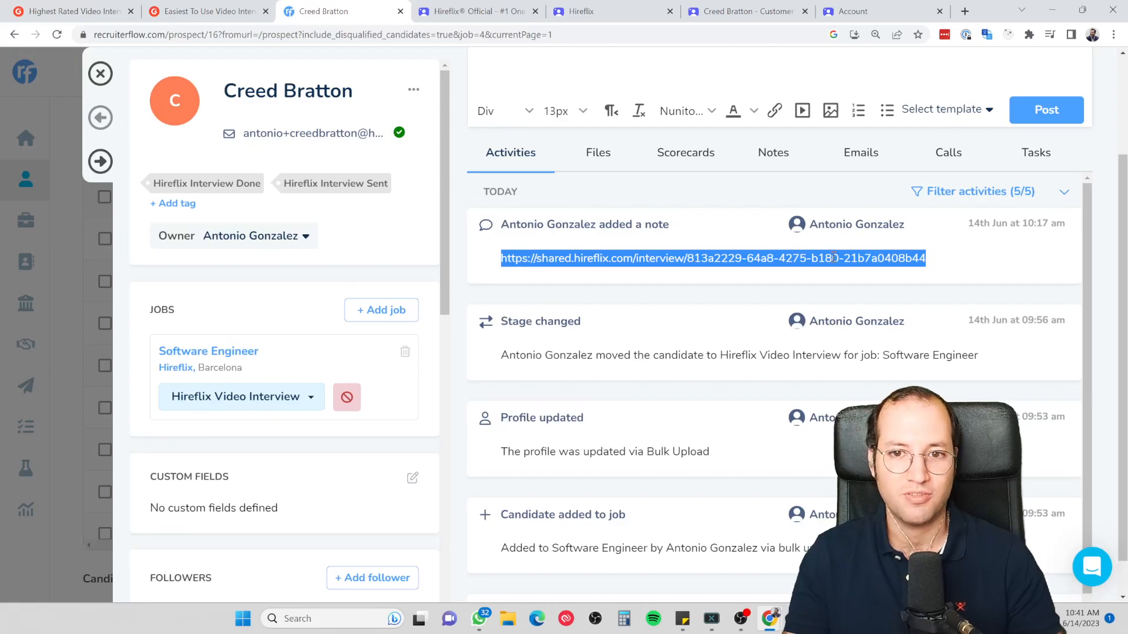
Step: Switch to the candidate's shared Hireflix interview, play part of the Motivation answer and review its transcription
click(710, 7)
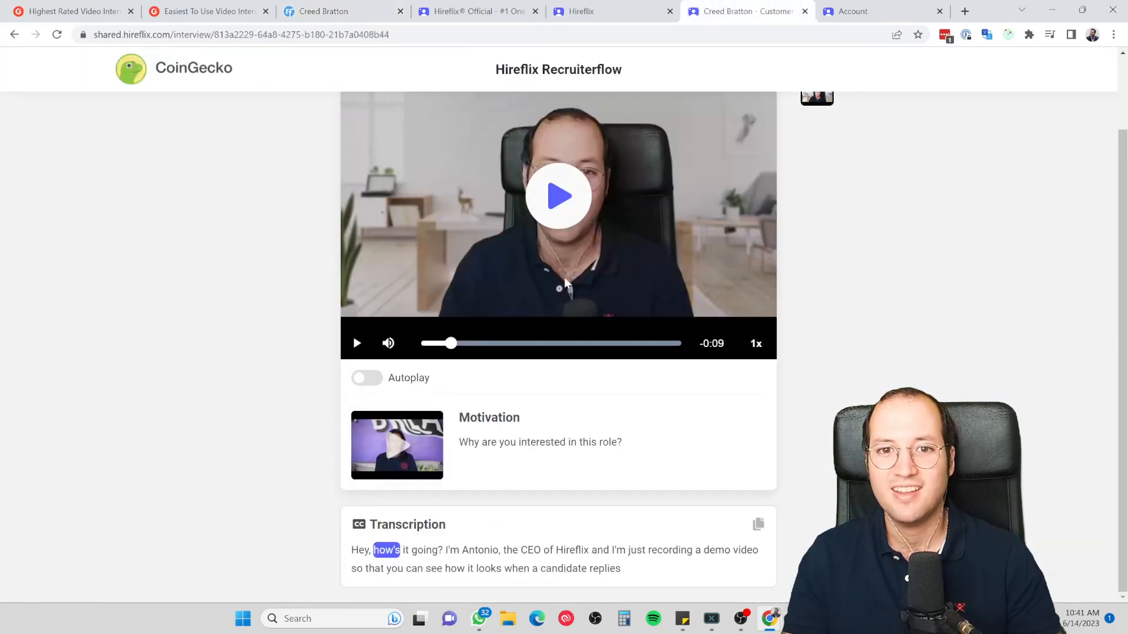
click(558, 197)
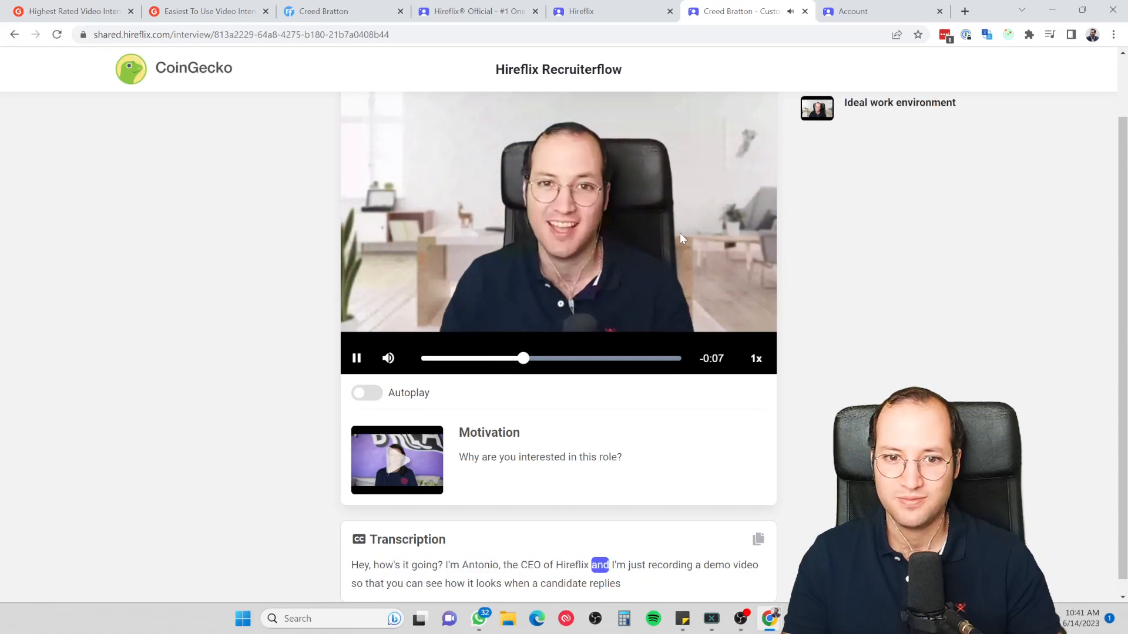
click(679, 233)
scroll(254, 443, down, 1)
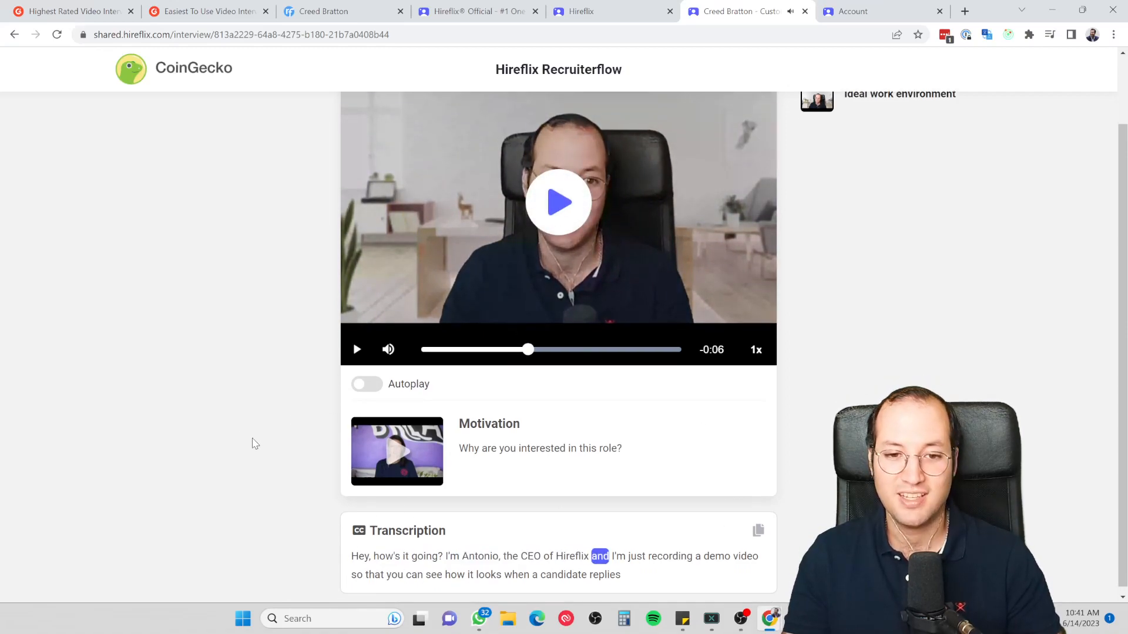
scroll(627, 294, up, 2)
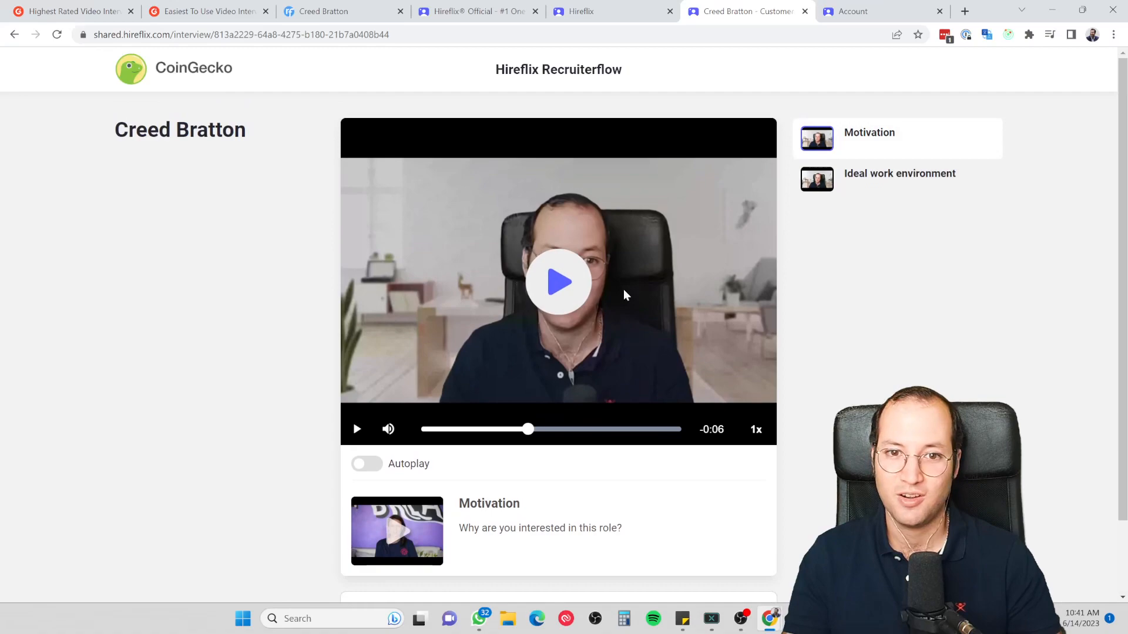